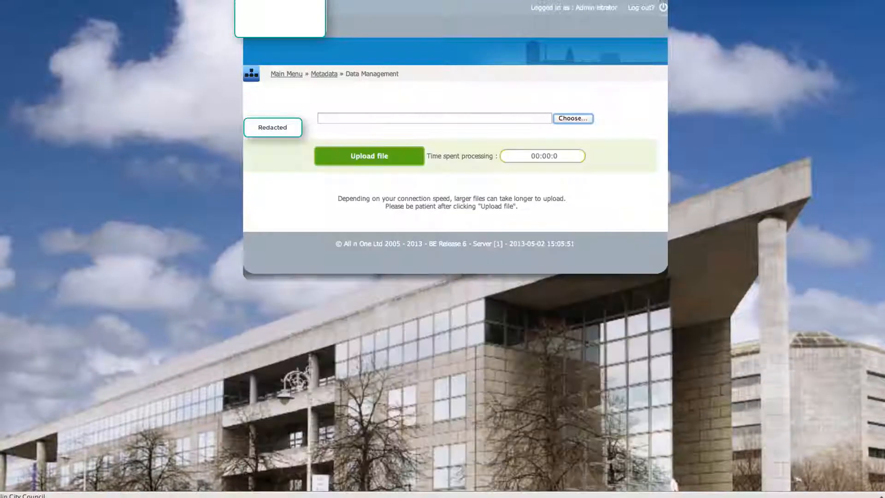
Upload the file Nortel Agent Performance January 2013.xls from the Nortel folder.
click(566, 119)
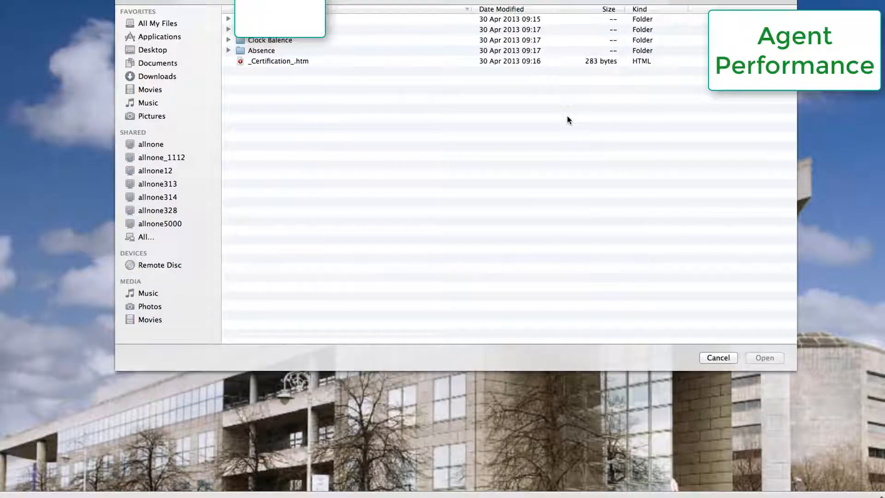
click(228, 19)
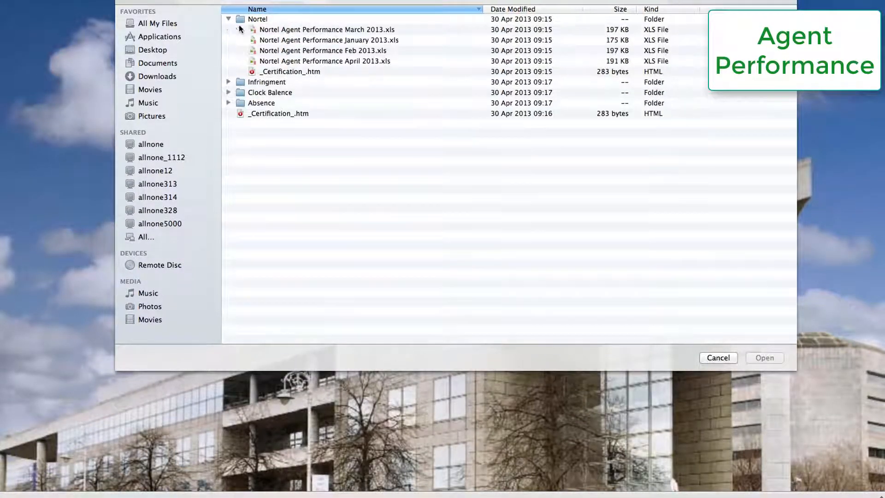
click(348, 41)
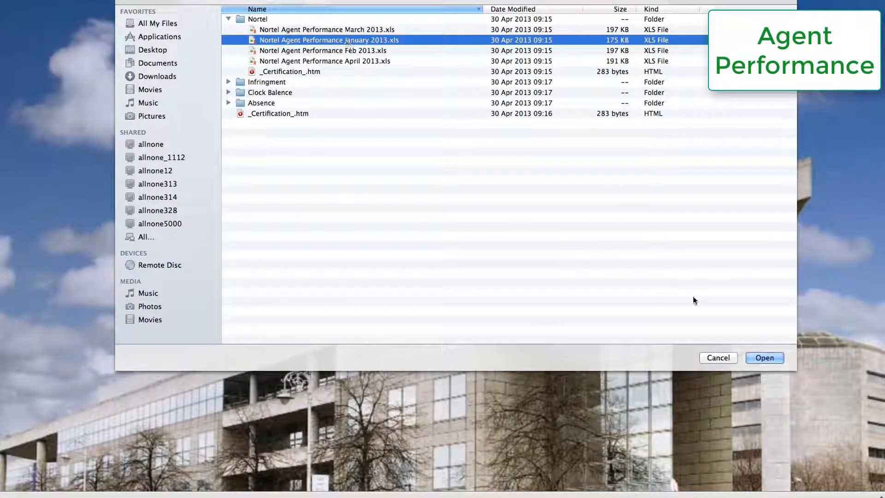
click(760, 357)
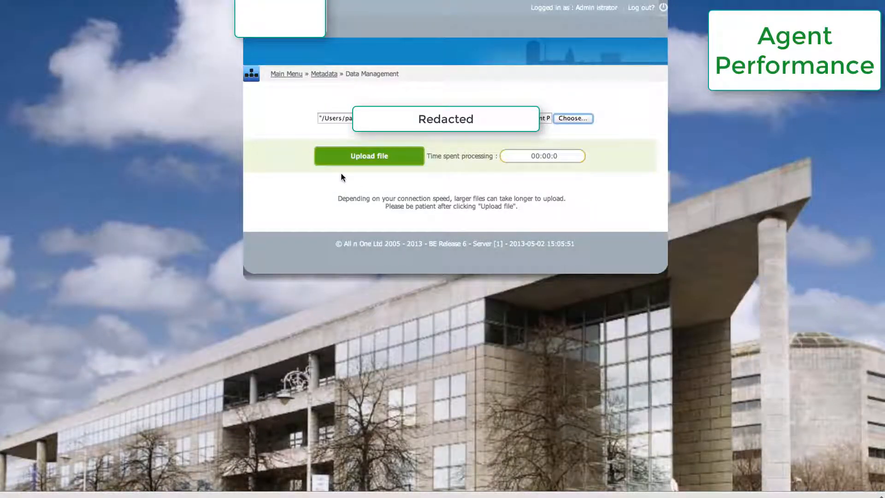
click(376, 155)
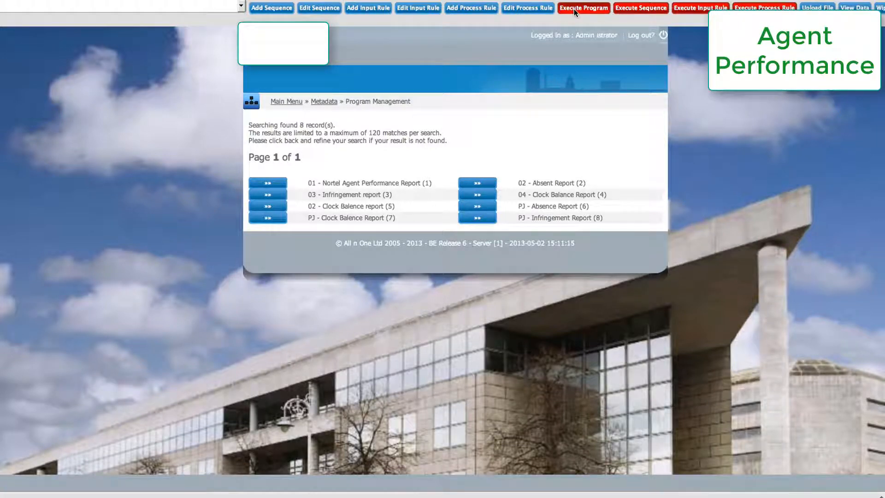
Look up the programs, execute 01 - Nortel Agent Performance Report with execution set to True, and review its execution log.
click(574, 9)
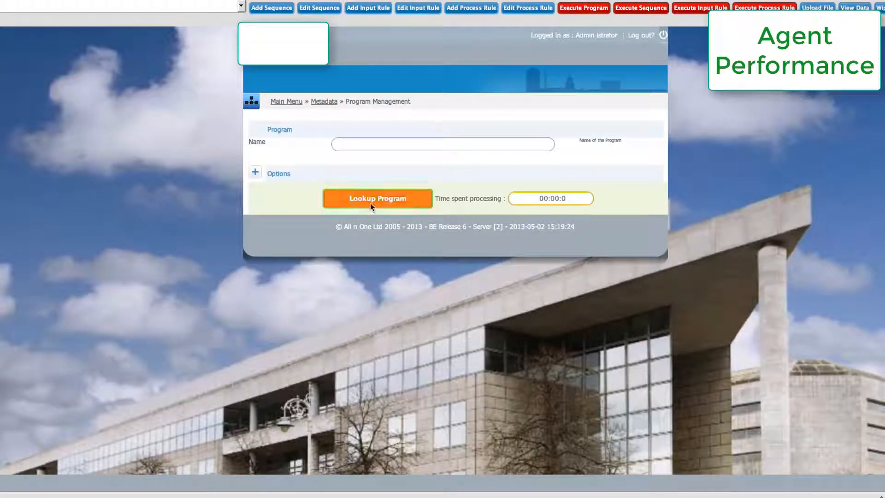
click(371, 201)
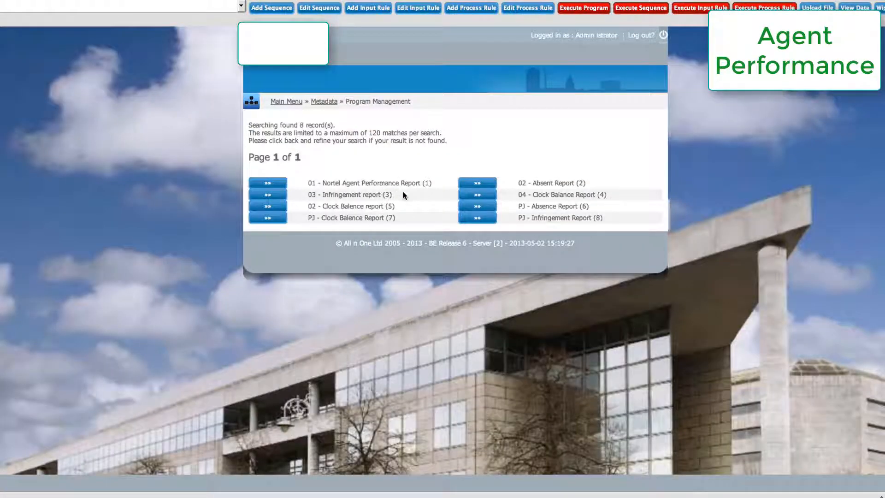
click(274, 183)
click(424, 207)
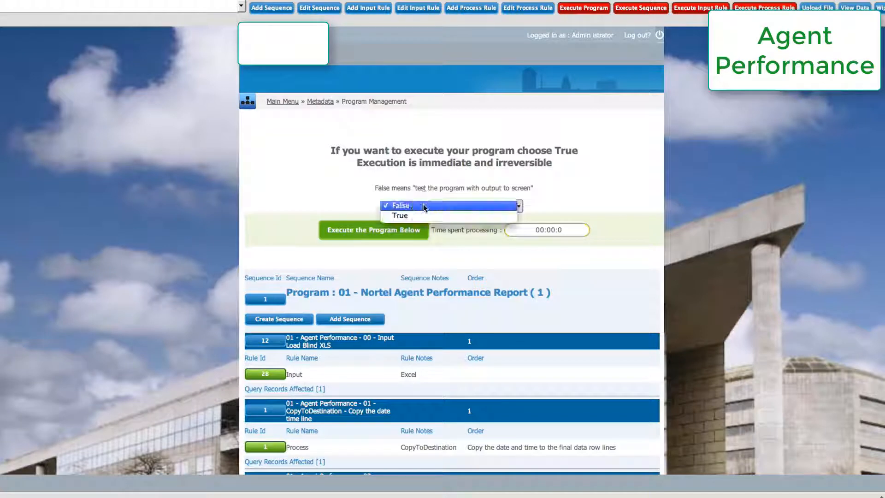
click(405, 214)
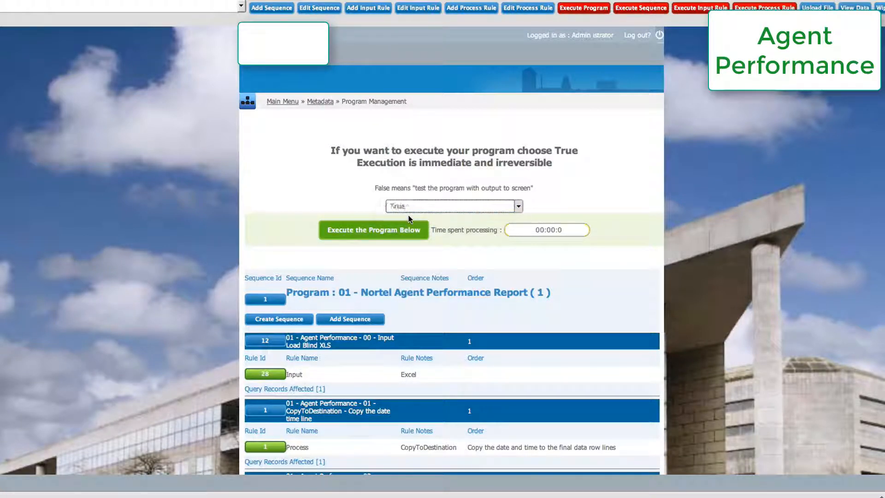
click(367, 229)
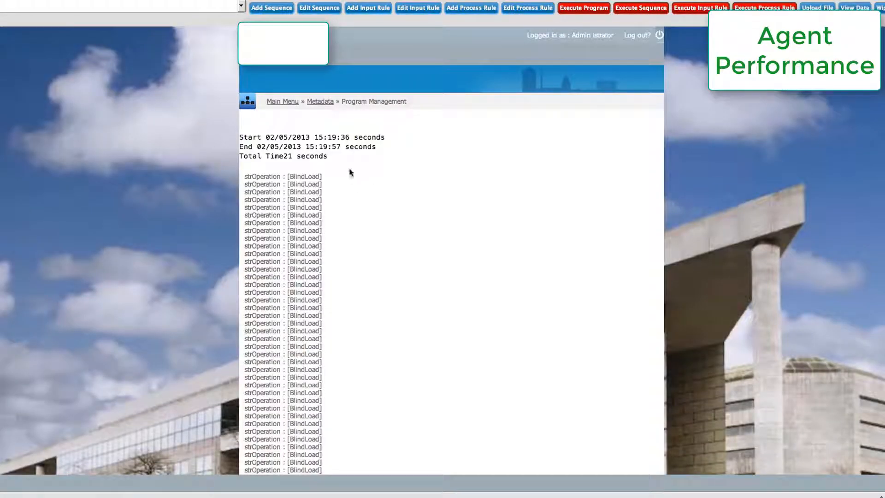
scroll(336, 146, down, 4)
scroll(335, 148, down, 1)
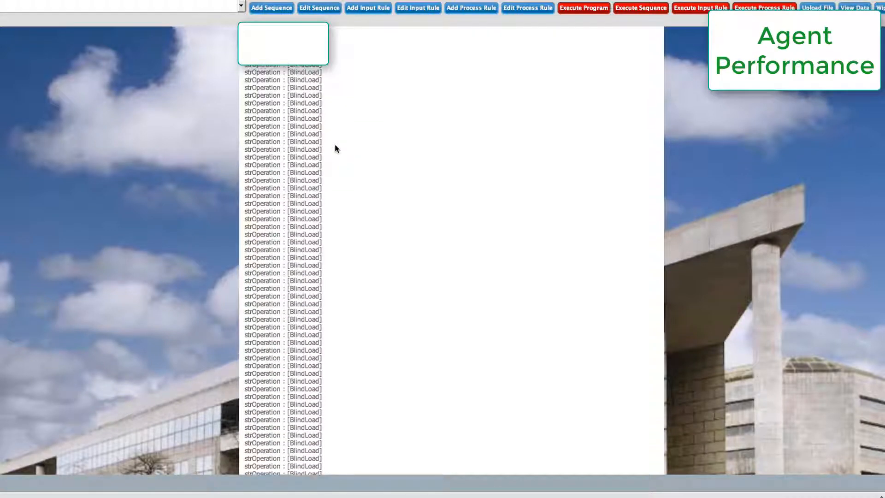
scroll(336, 148, down, 10)
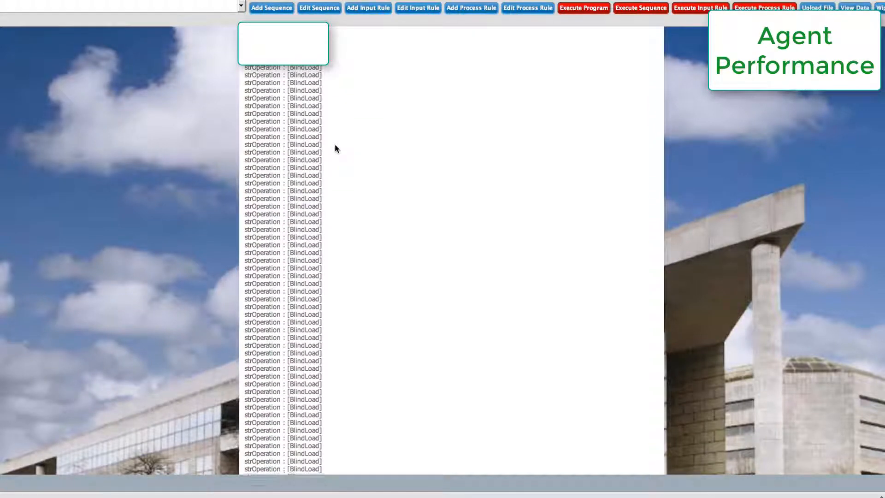
scroll(335, 144, down, 8)
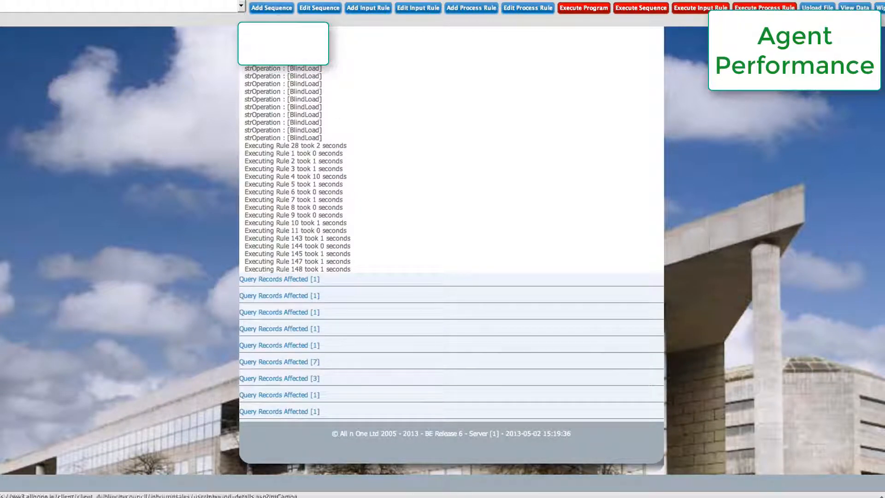
Go to the first record of the Unified Campaign inbound contact form and examine its Nortel Report fields.
click(143, 1)
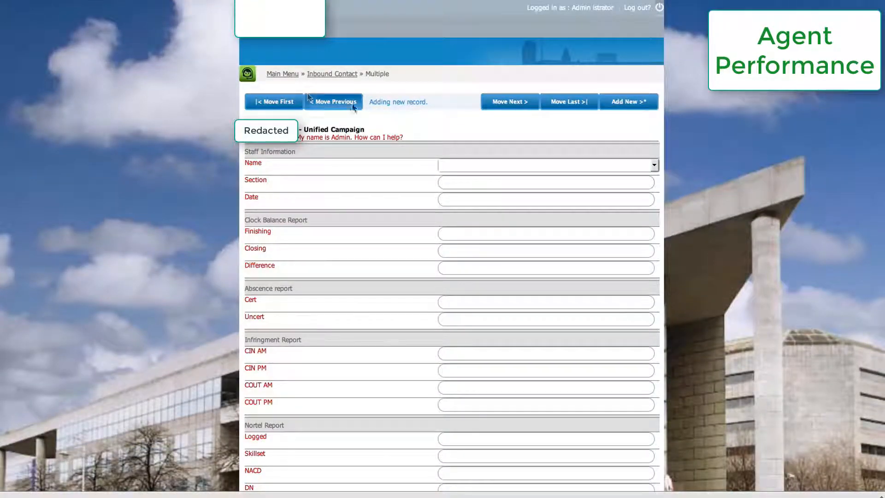
click(266, 102)
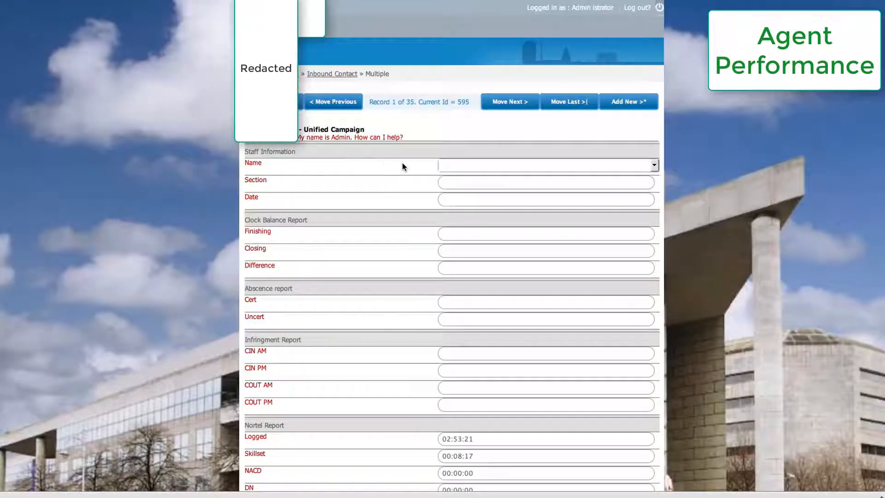
scroll(402, 167, down, 7)
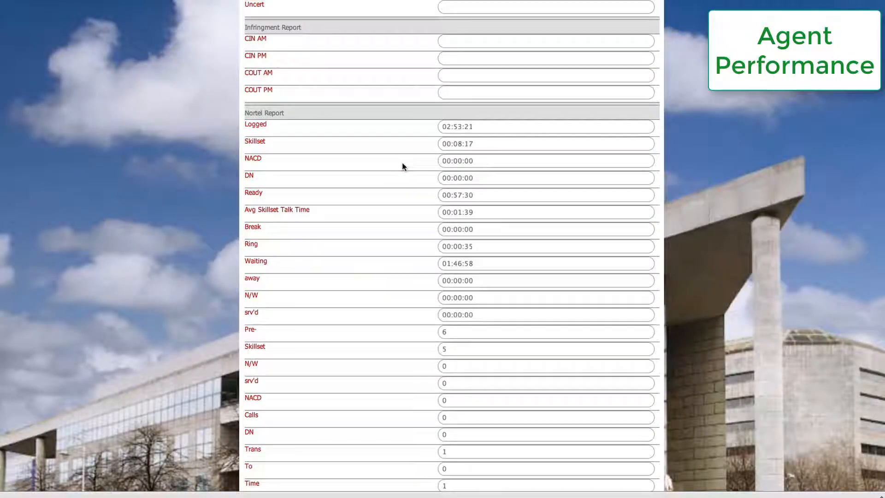
scroll(403, 167, up, 4)
scroll(401, 166, down, 10)
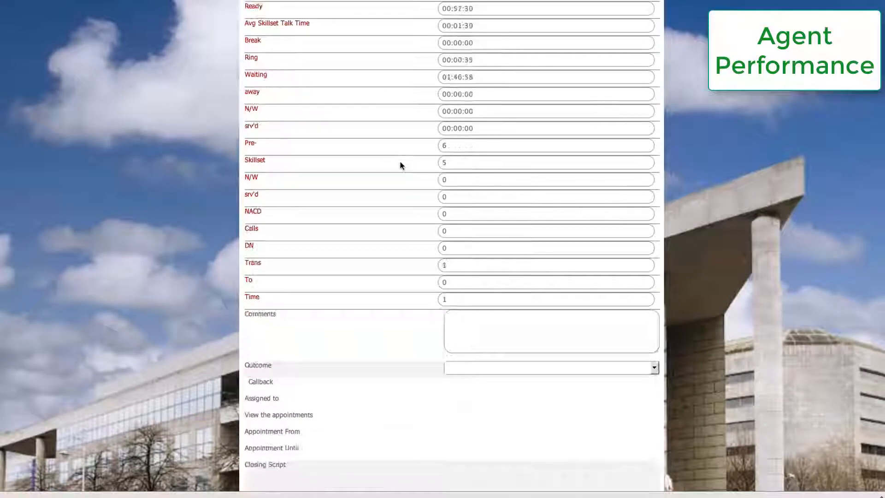
scroll(452, 279, up, 7)
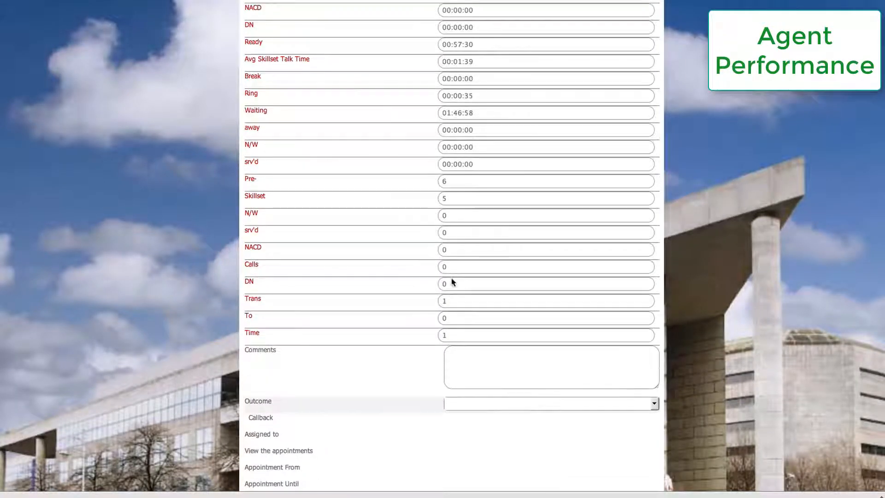
scroll(452, 278, up, 3)
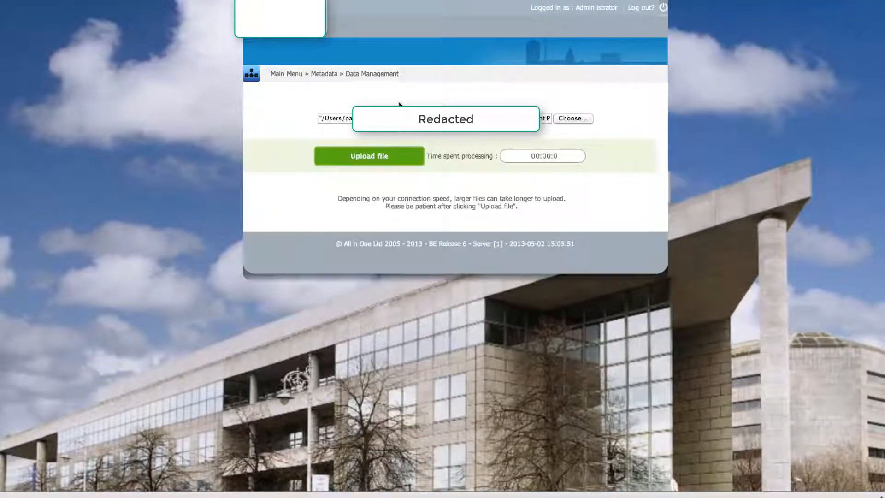
Upload the file Infringement Report January 2013.xls from the Infringment folder.
click(579, 121)
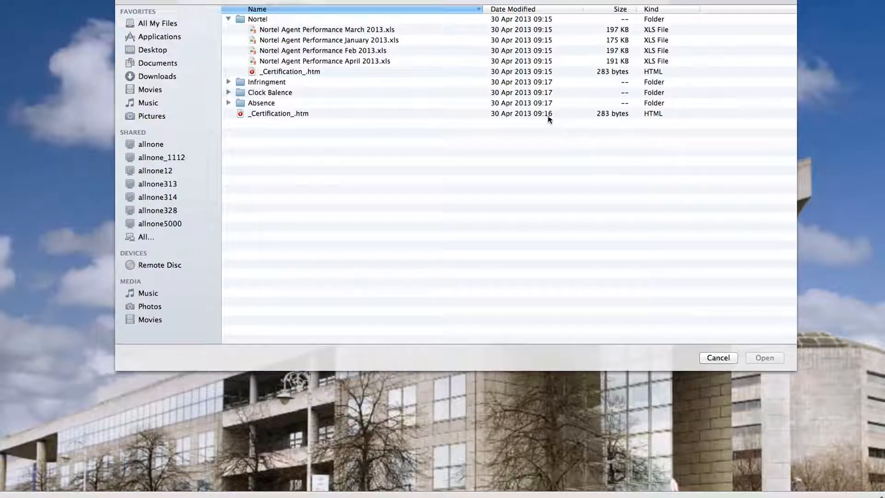
click(229, 82)
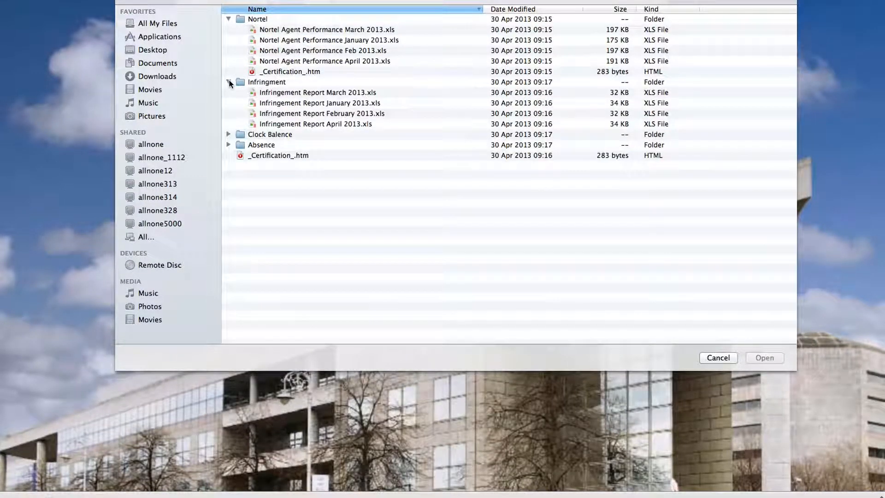
click(323, 104)
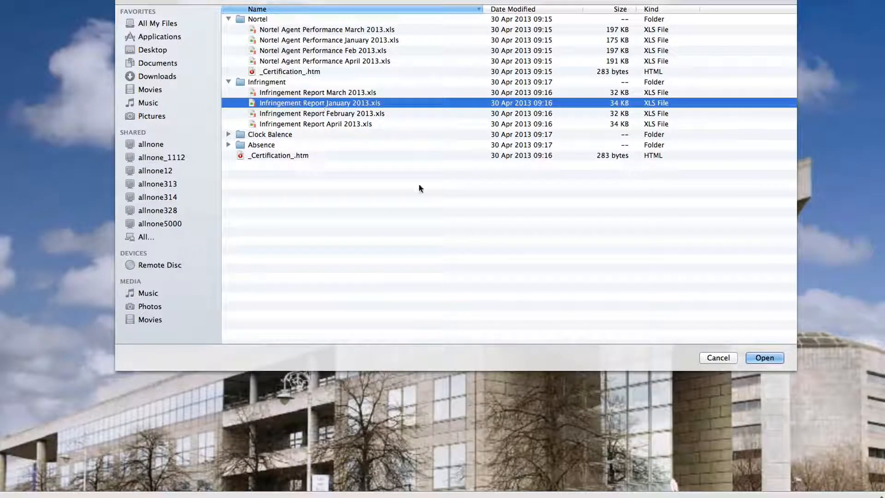
click(764, 358)
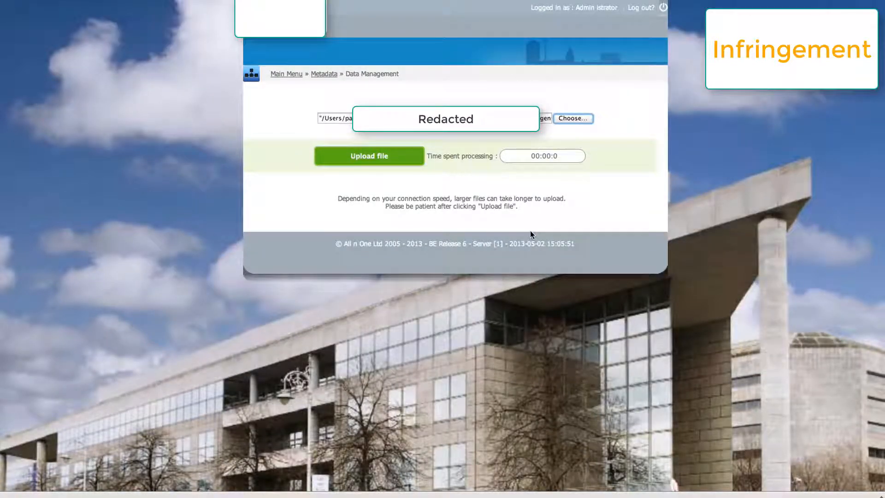
click(369, 159)
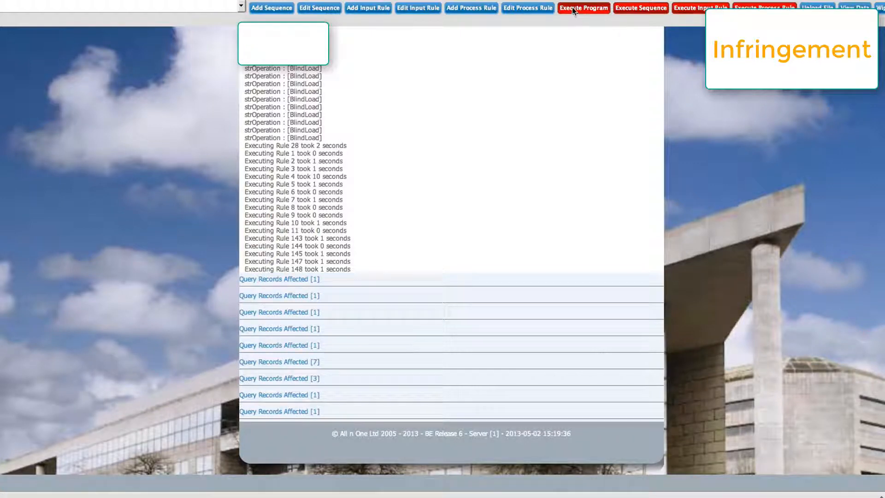
Look up the programs and execute PJ - Infringement Report with execution set to True.
click(574, 9)
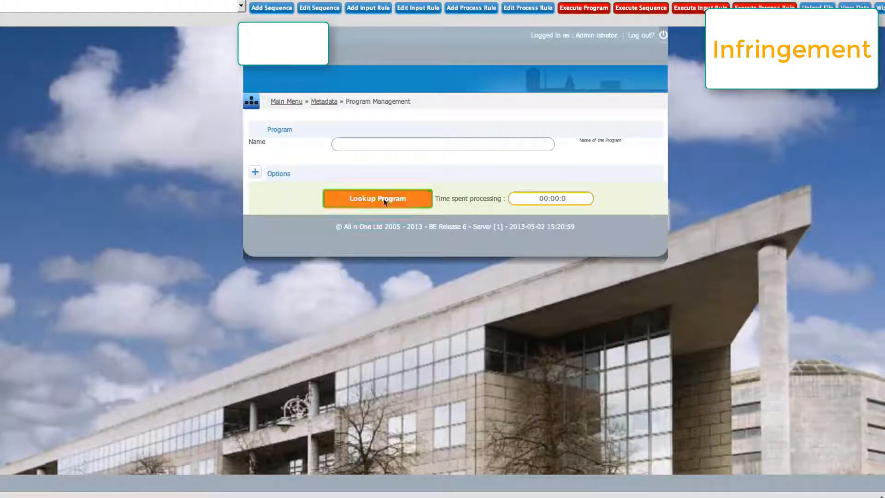
click(384, 199)
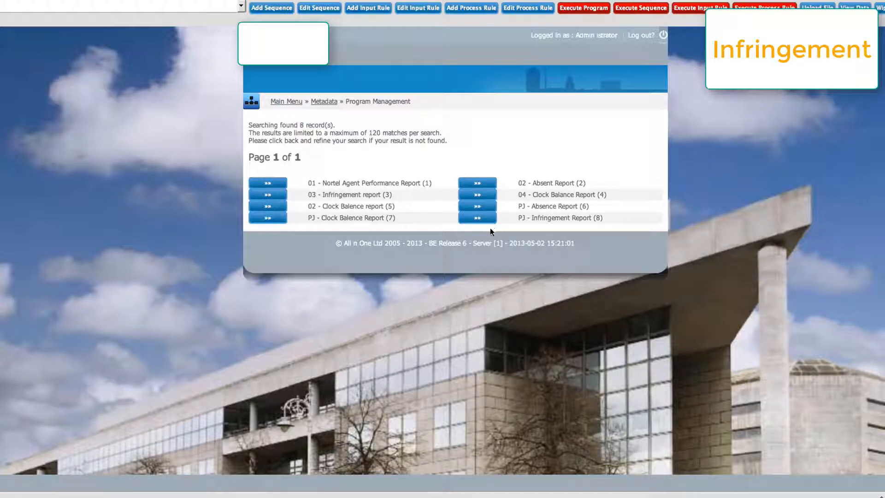
click(481, 219)
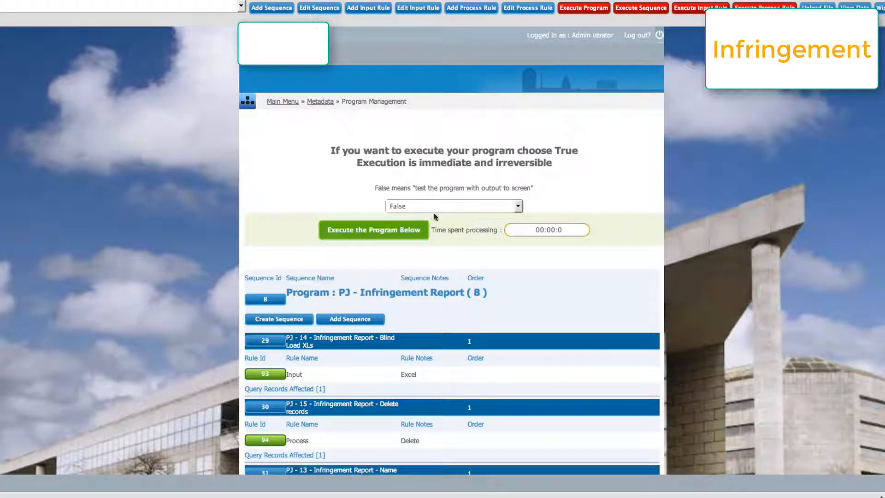
click(421, 207)
click(402, 215)
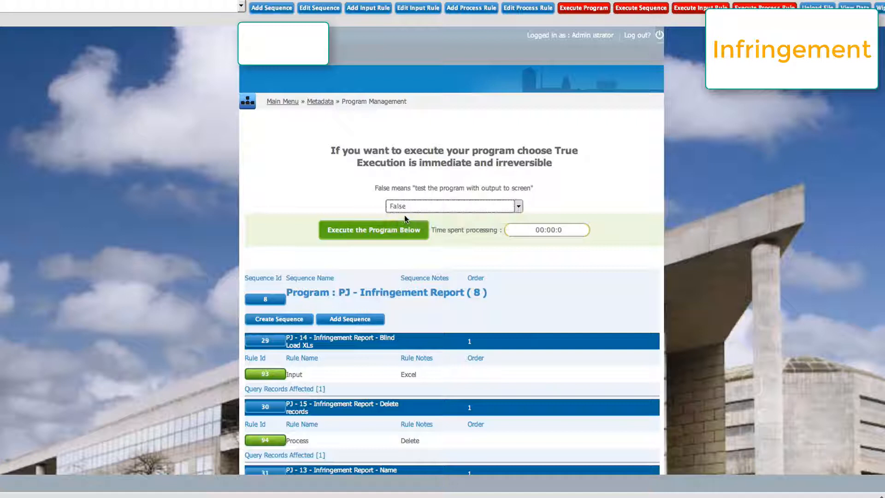
click(361, 231)
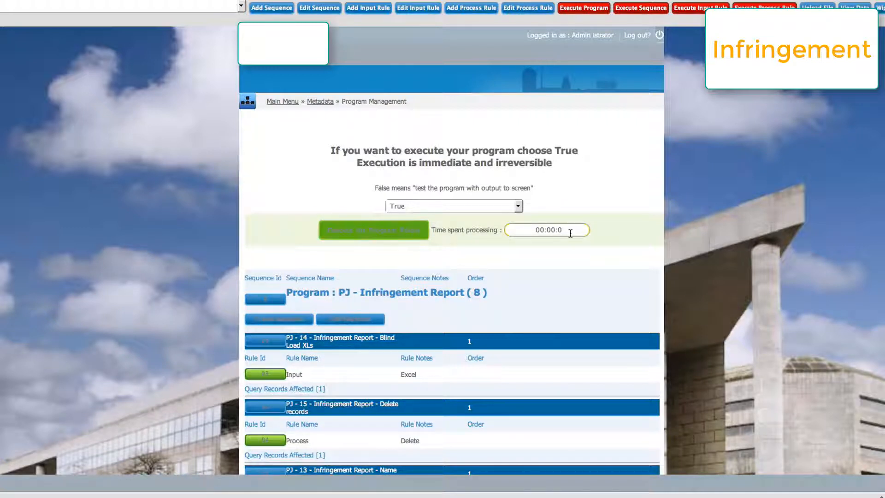
Examine the sequences and rules that make up the PJ - Infringement Report program.
scroll(571, 237, down, 1)
scroll(571, 237, down, 3)
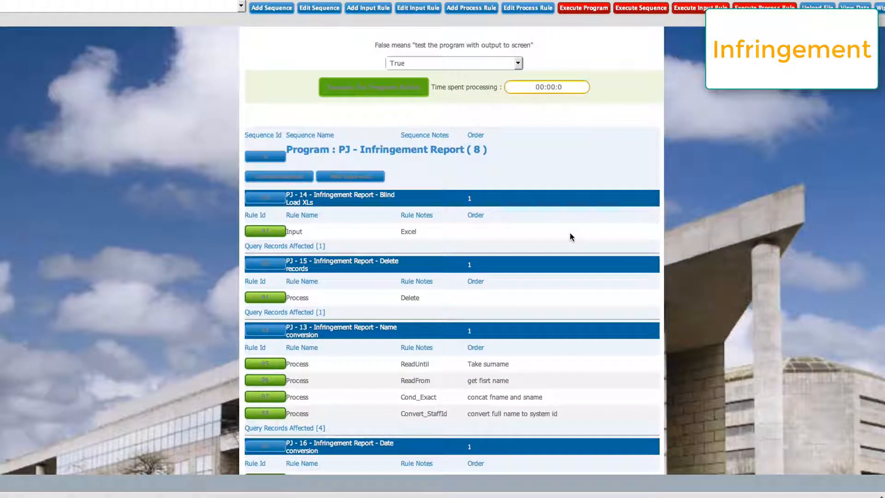
scroll(572, 238, down, 3)
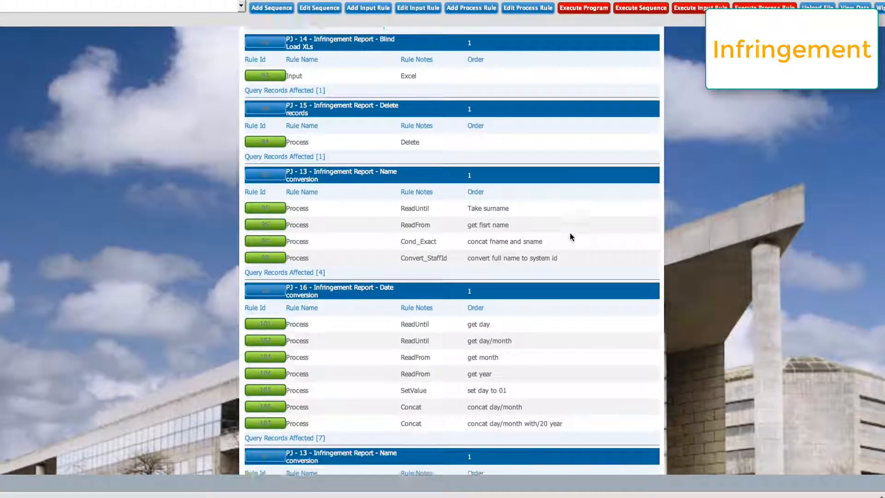
scroll(571, 237, down, 4)
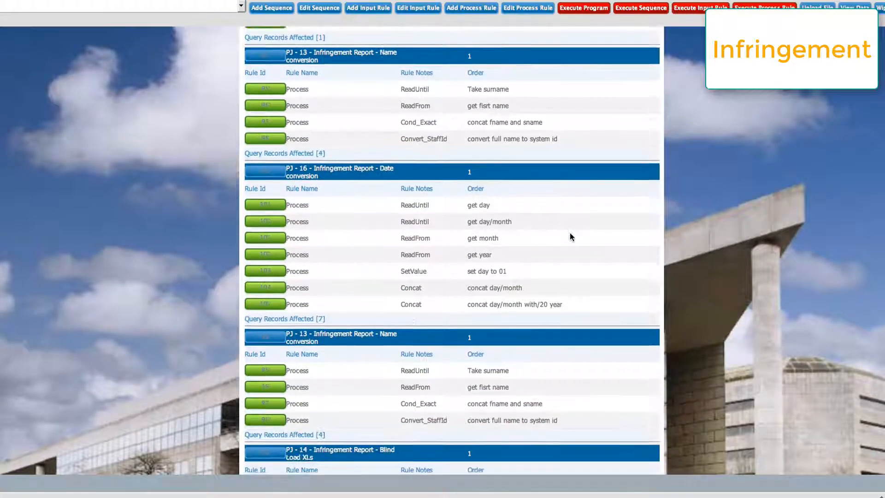
scroll(571, 237, down, 4)
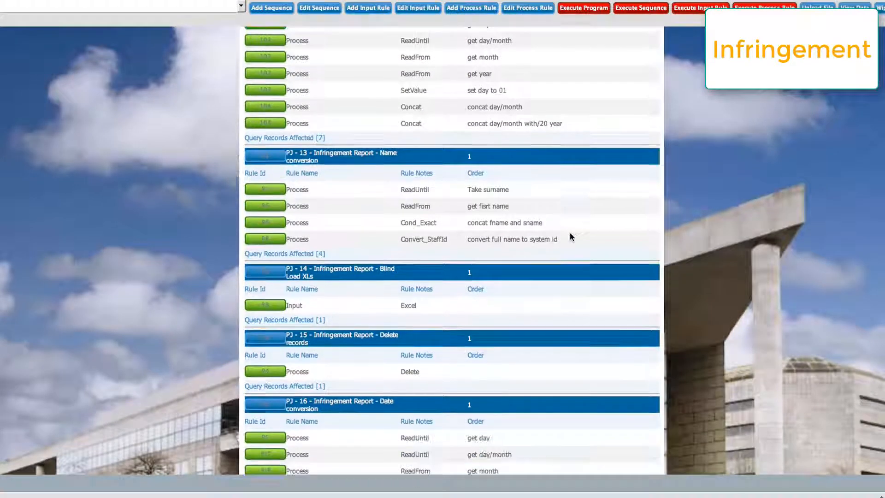
scroll(571, 237, down, 1)
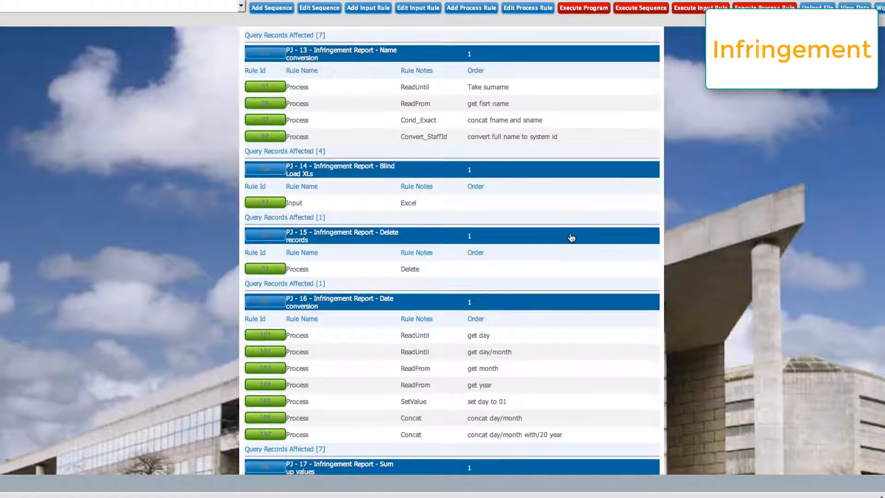
scroll(572, 238, down, 4)
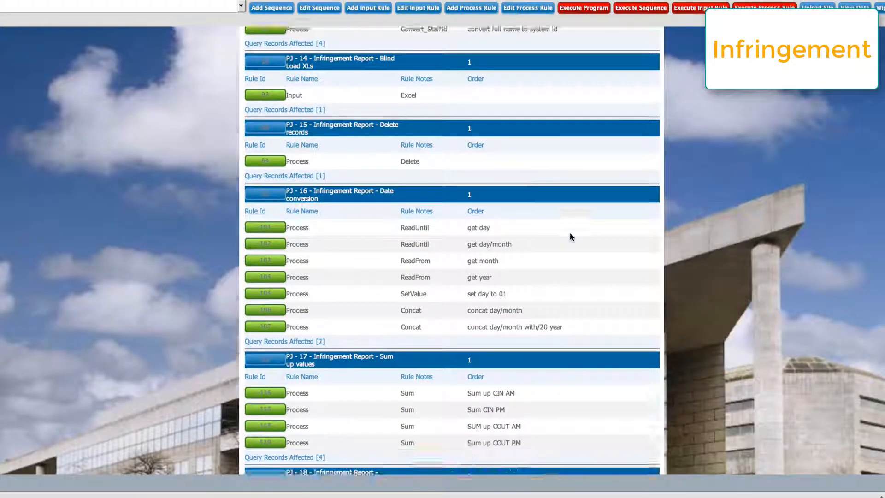
Go to the first Unified Campaign record and check its Infringment Report fields from CIN AM to COUT PM.
scroll(571, 237, down, 4)
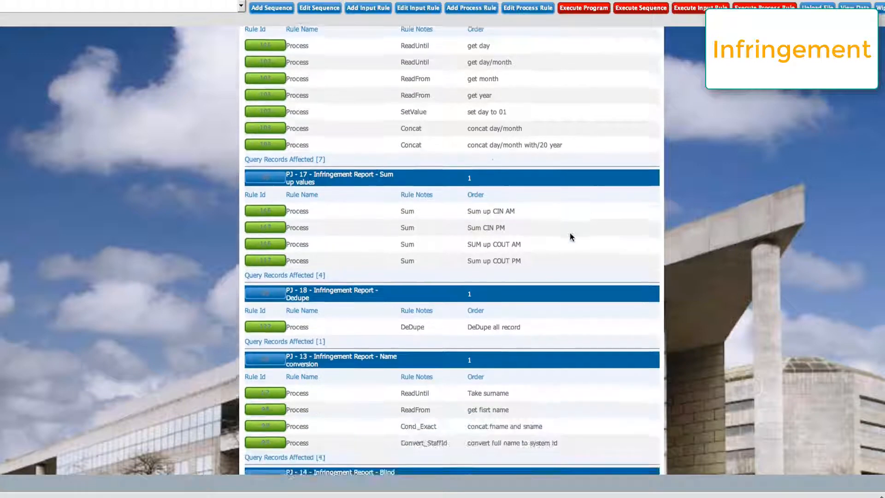
scroll(570, 237, down, 1)
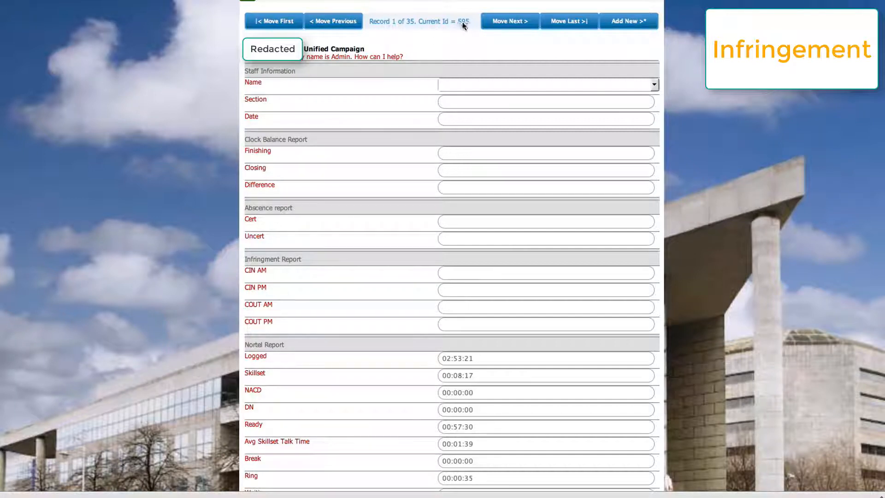
click(275, 22)
click(465, 272)
click(464, 323)
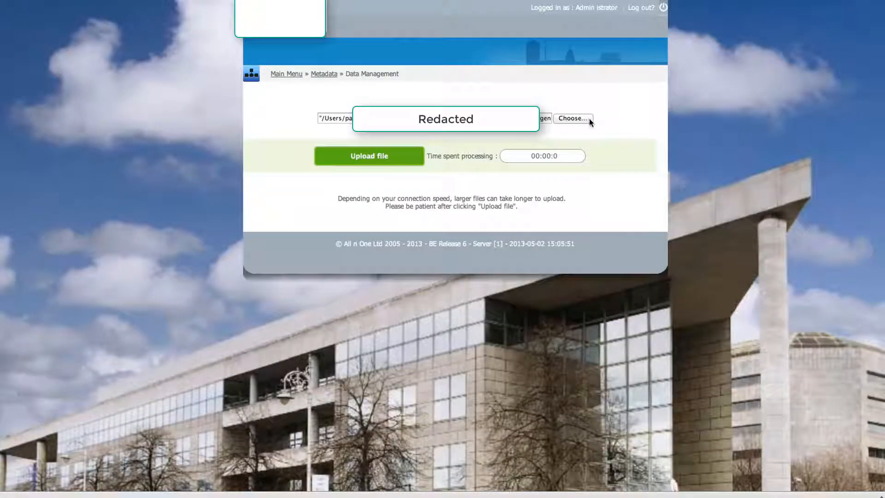
Upload the file Clock Balance Report January.xls from the Clock Balence folder.
click(588, 119)
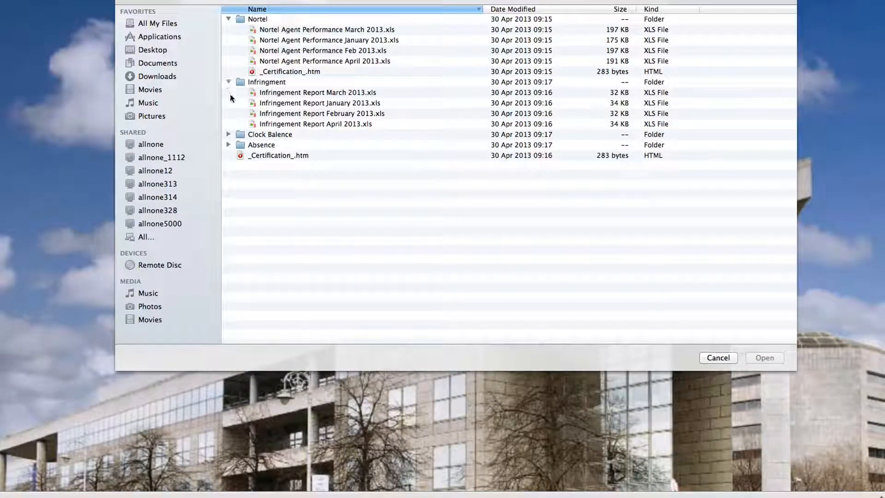
click(228, 135)
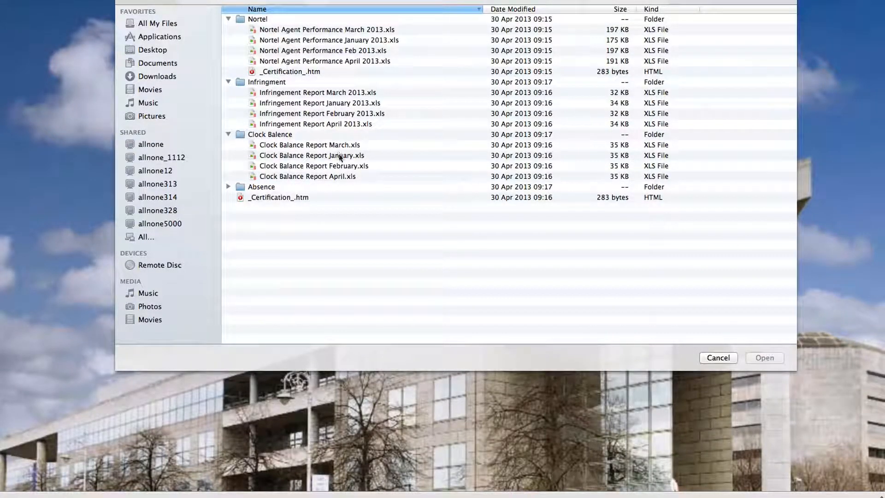
click(307, 156)
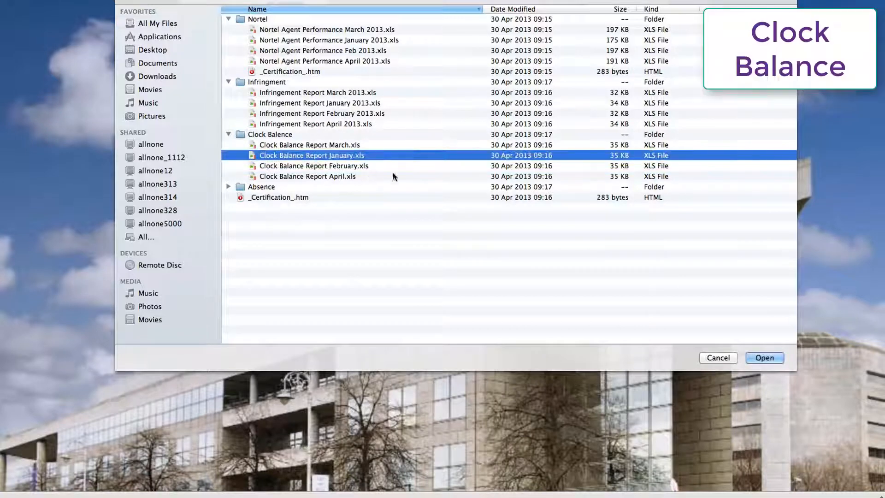
click(764, 358)
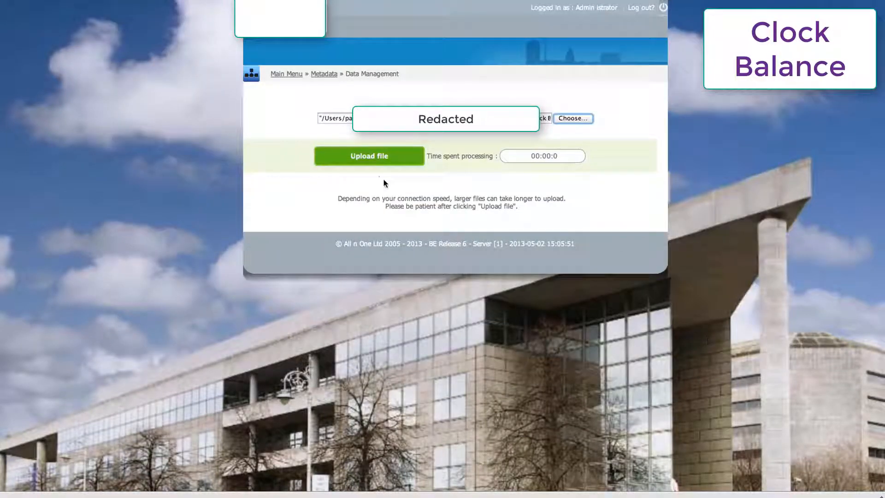
click(371, 158)
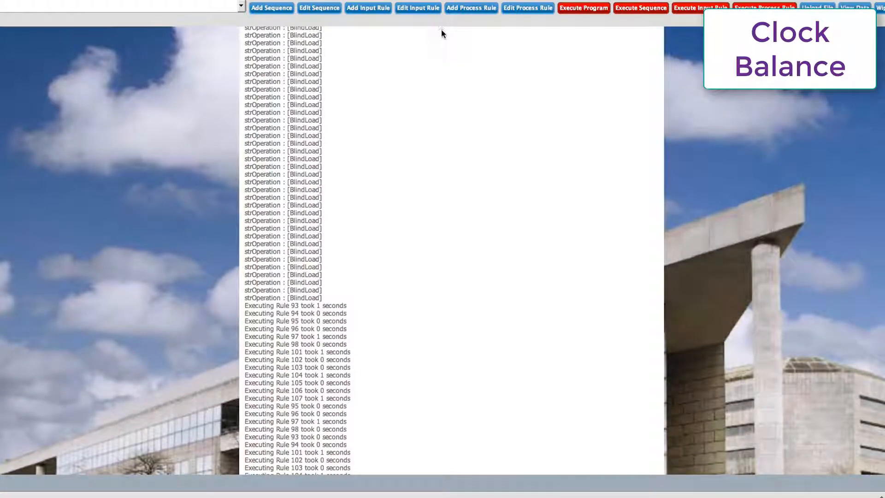
Look up the programs and execute PJ - Clock Balence Report with execution set to True.
click(583, 8)
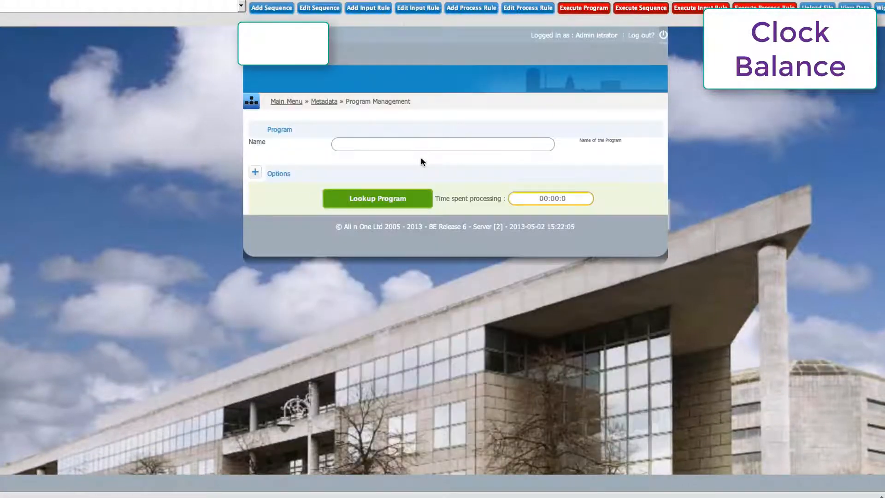
click(390, 204)
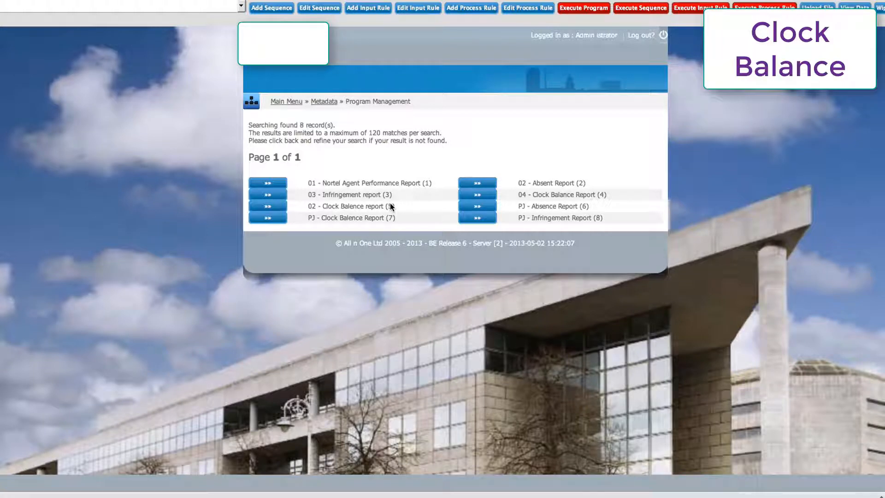
click(274, 217)
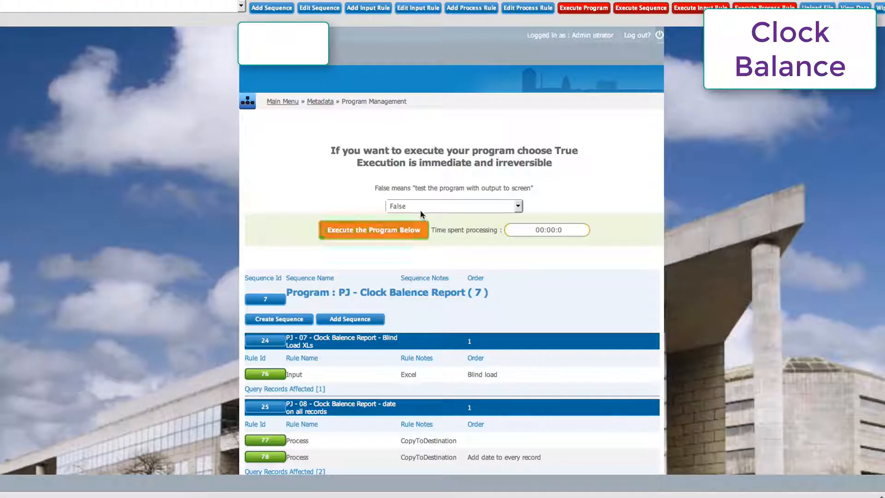
click(429, 207)
click(409, 217)
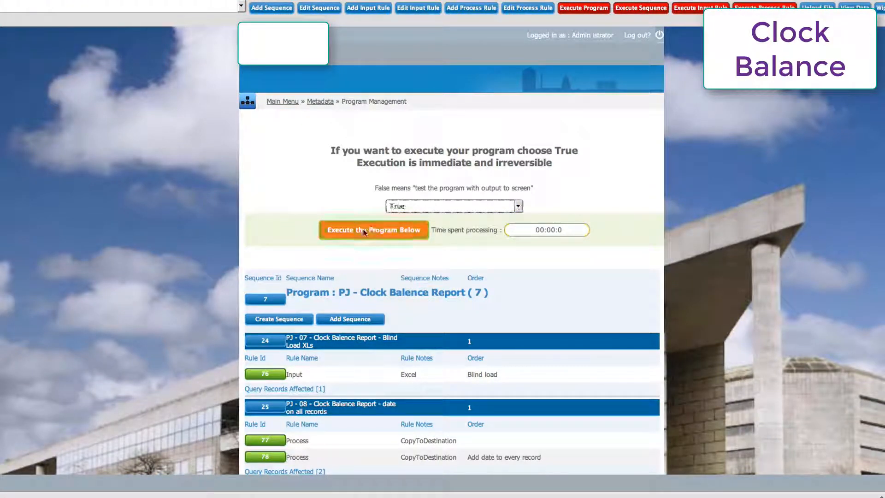
click(364, 229)
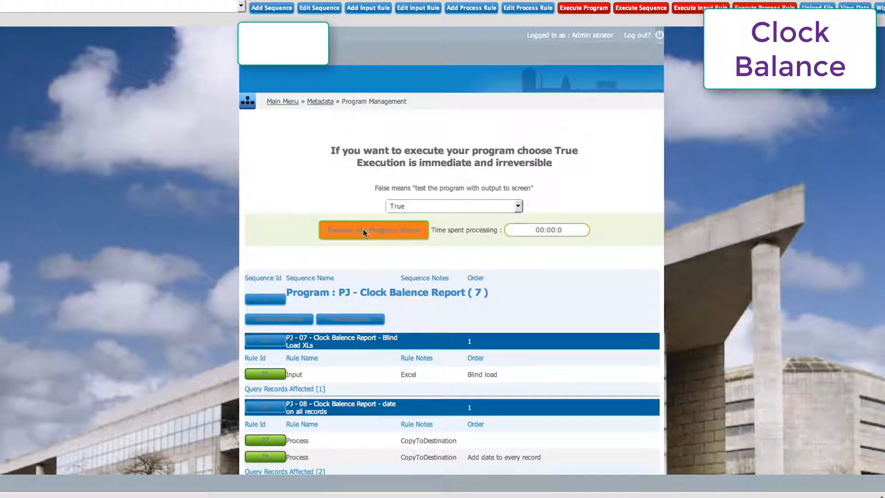
Examine the sequences and rules of the PJ - Clock Balence Report program and its execution log.
scroll(488, 233, down, 4)
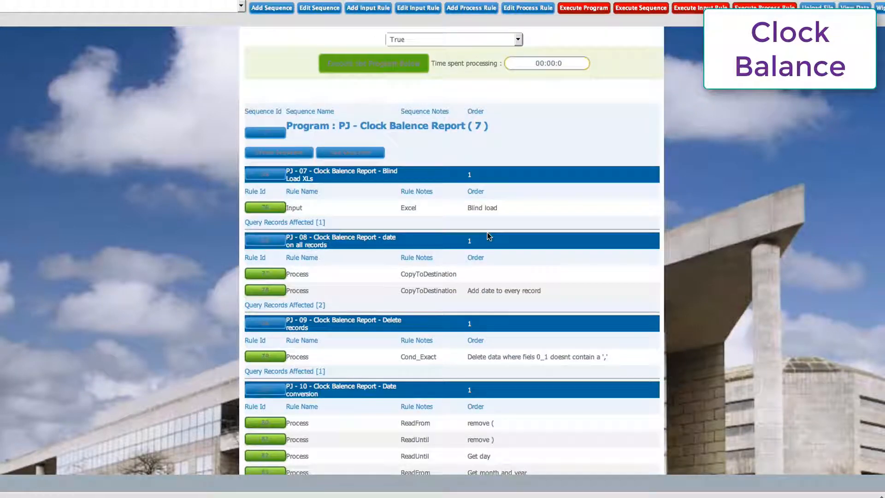
scroll(488, 235, down, 2)
scroll(488, 236, down, 2)
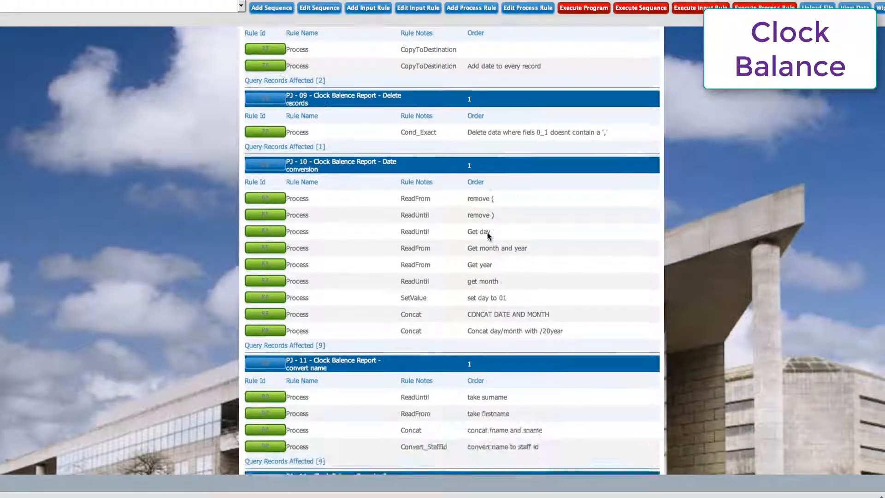
scroll(488, 236, down, 3)
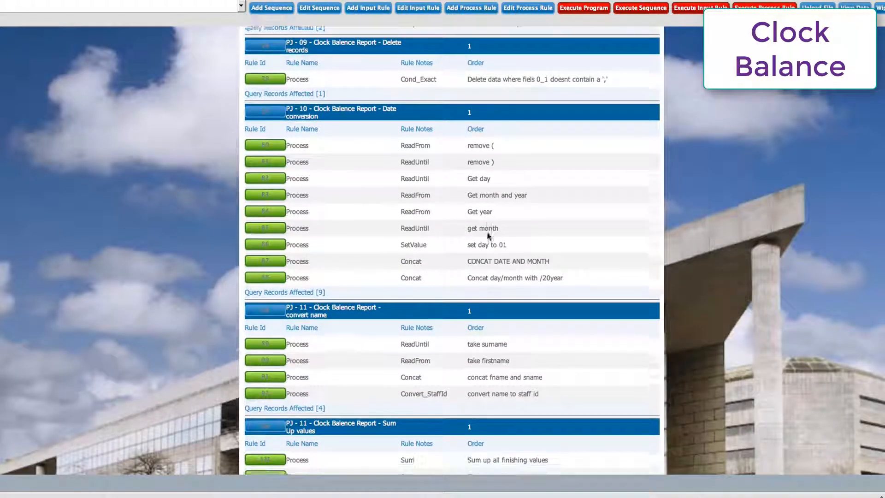
scroll(488, 236, down, 3)
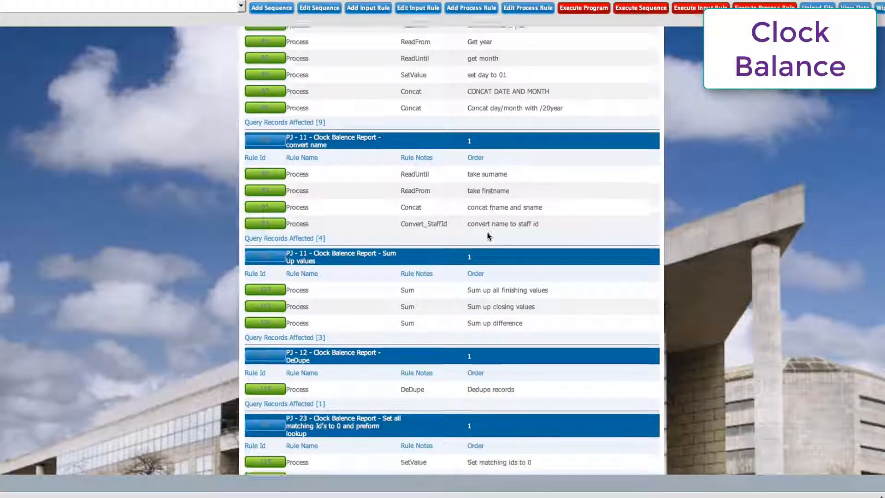
scroll(488, 236, down, 4)
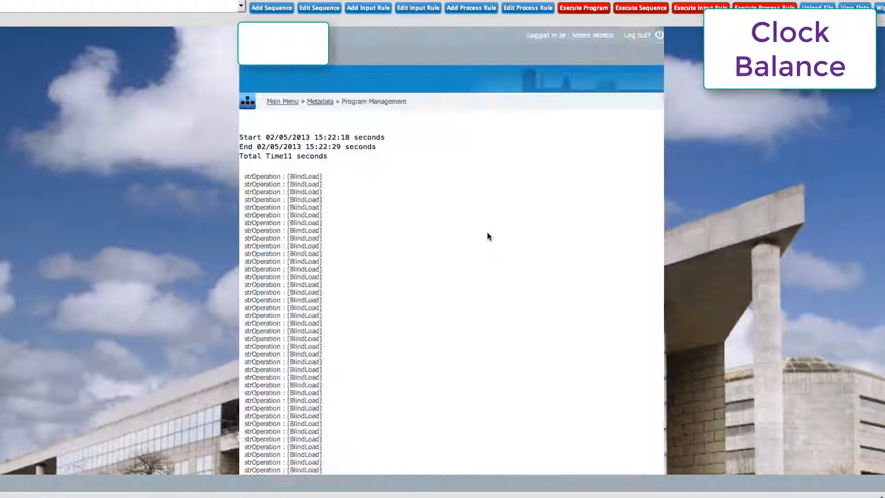
scroll(378, 190, down, 10)
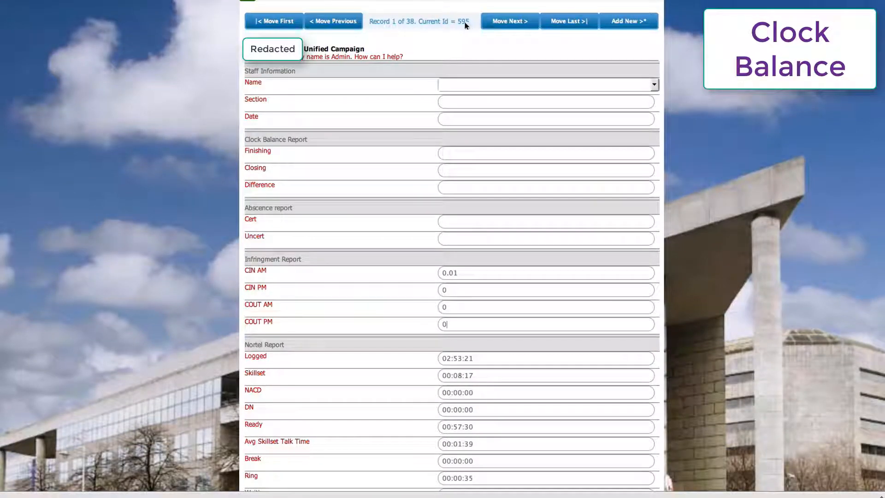
Reload the first Unified Campaign record and examine its Staff Information and Clock Balance Report fields.
double_click(463, 22)
click(266, 20)
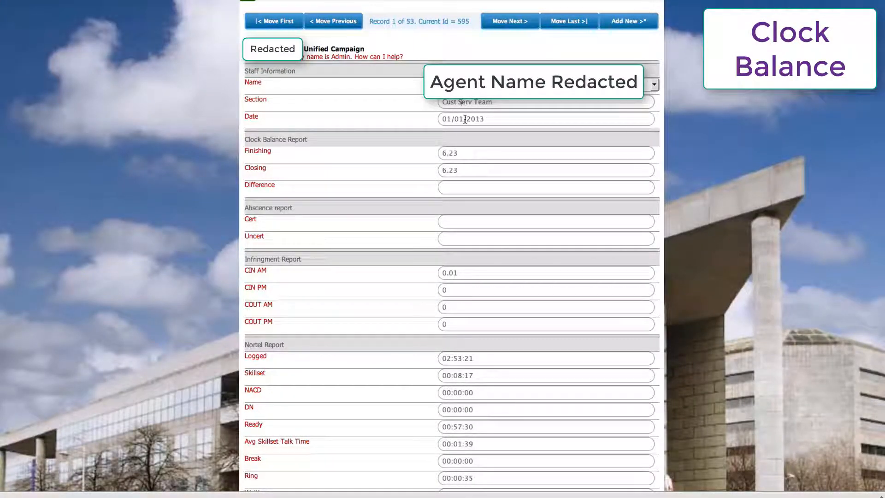
click(459, 170)
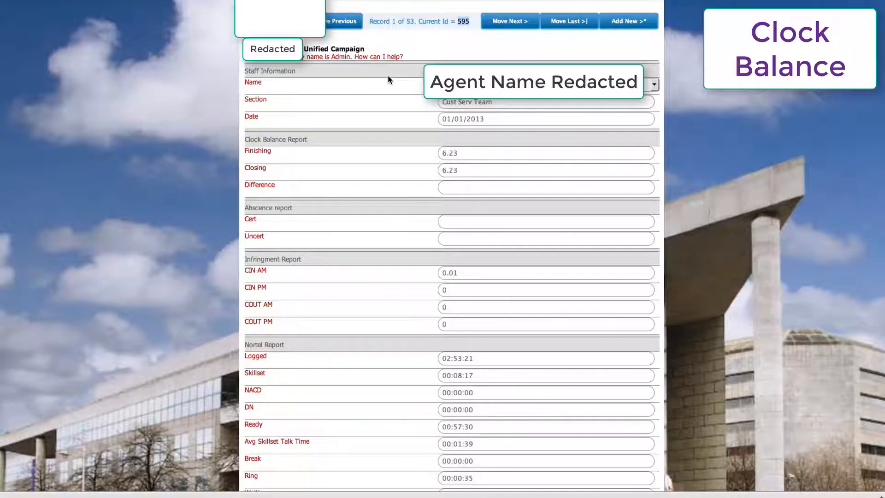
Return to Data Management and upload the file Absence Report January 2013.xls from the Absence folder.
click(322, 1)
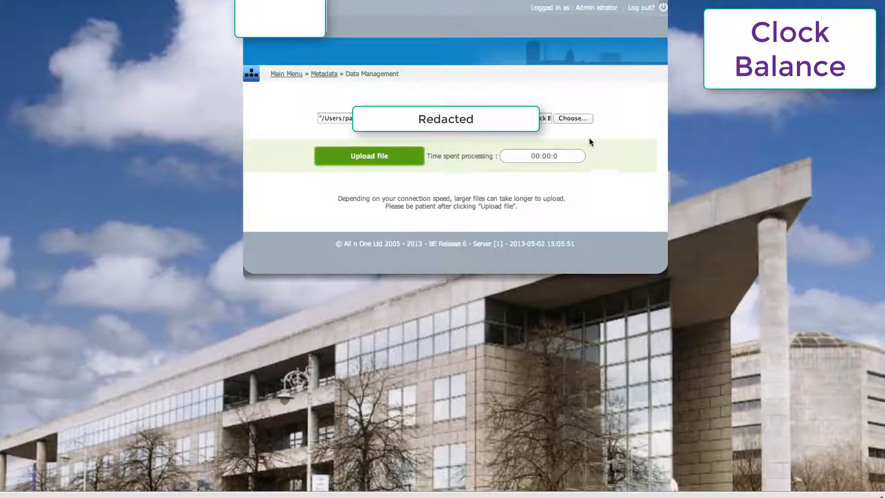
click(568, 118)
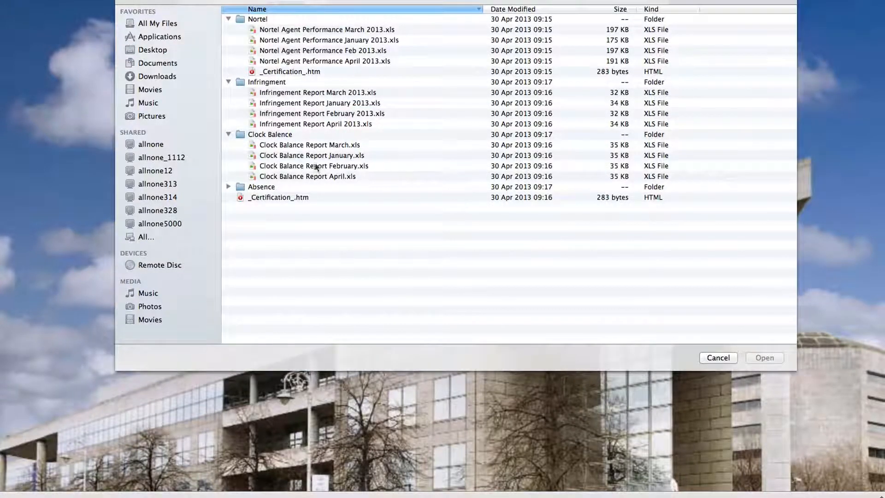
click(228, 186)
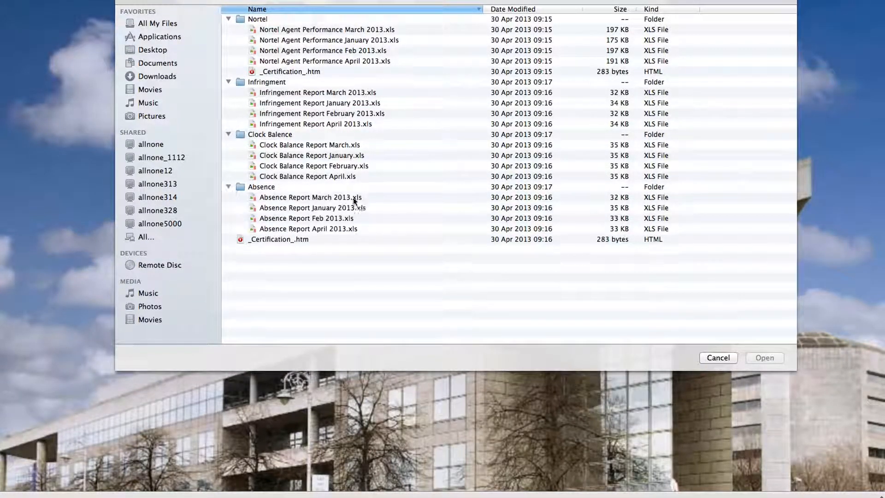
click(324, 208)
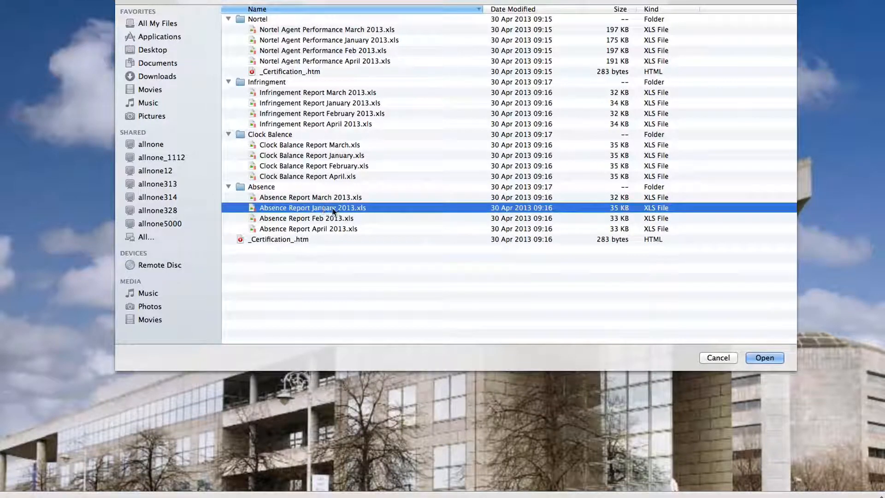
click(761, 358)
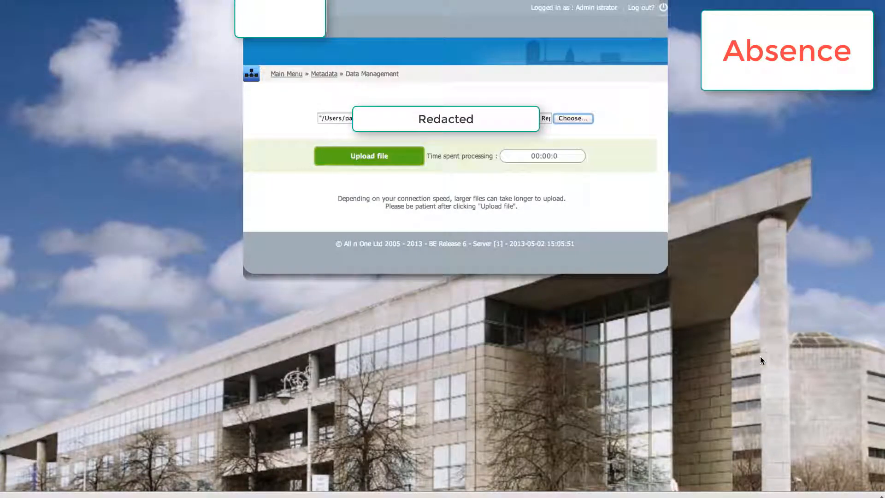
click(375, 156)
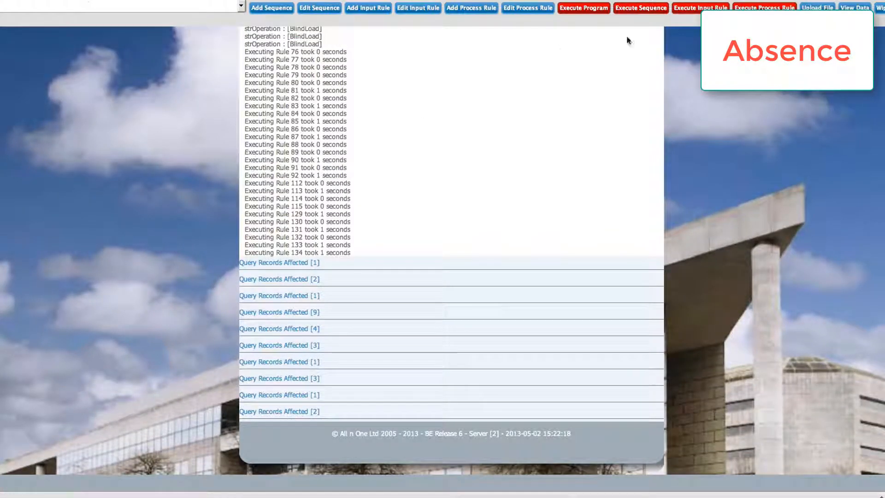
Look up the programs and execute PJ - Absence Report with execution set to True.
click(584, 8)
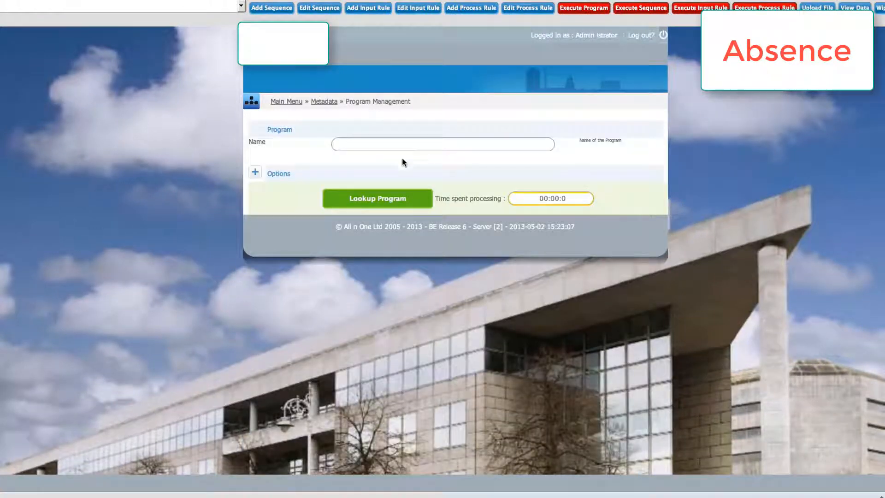
click(384, 194)
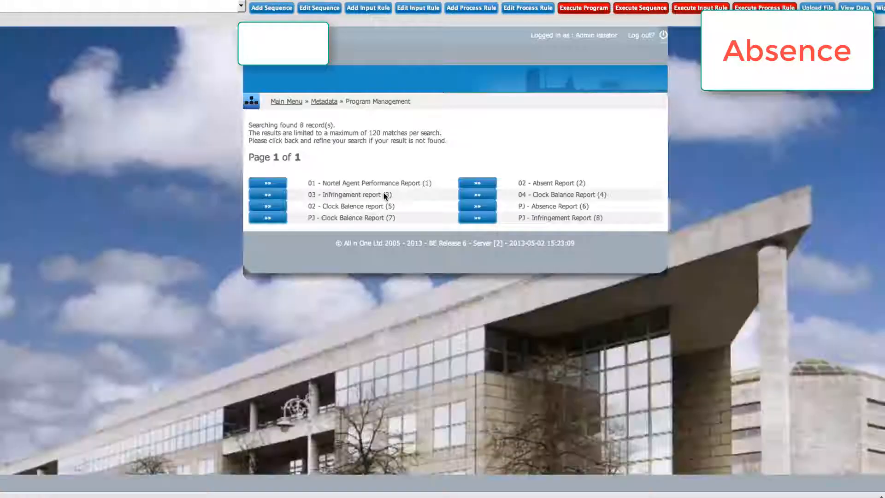
click(476, 207)
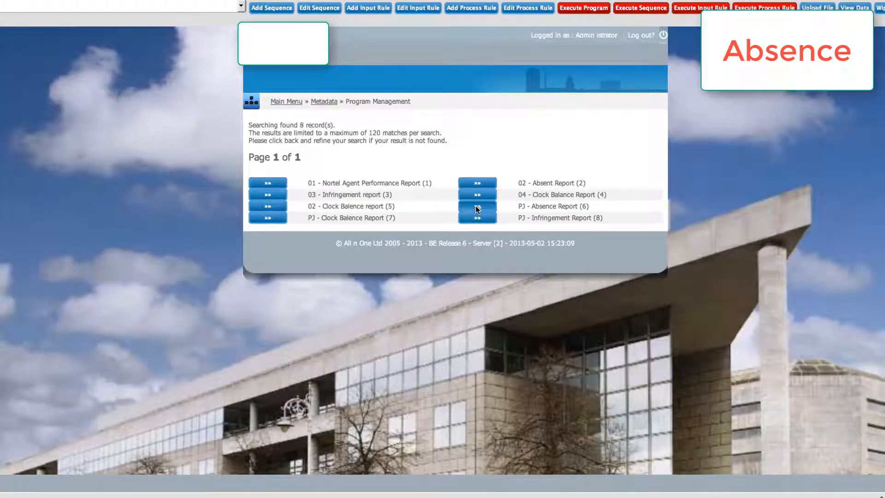
click(461, 204)
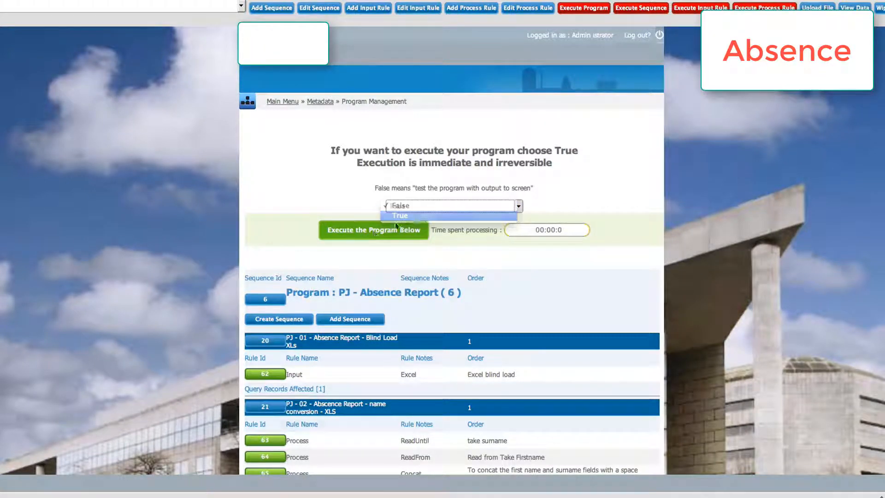
click(424, 216)
click(368, 230)
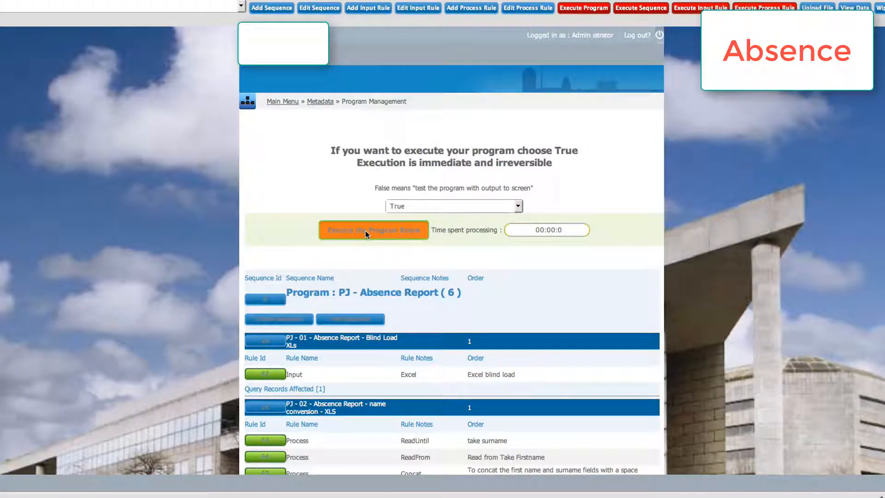
Examine the sequences and rules of the PJ - Absence Report program and its execution log.
scroll(480, 236, down, 1)
scroll(480, 236, down, 3)
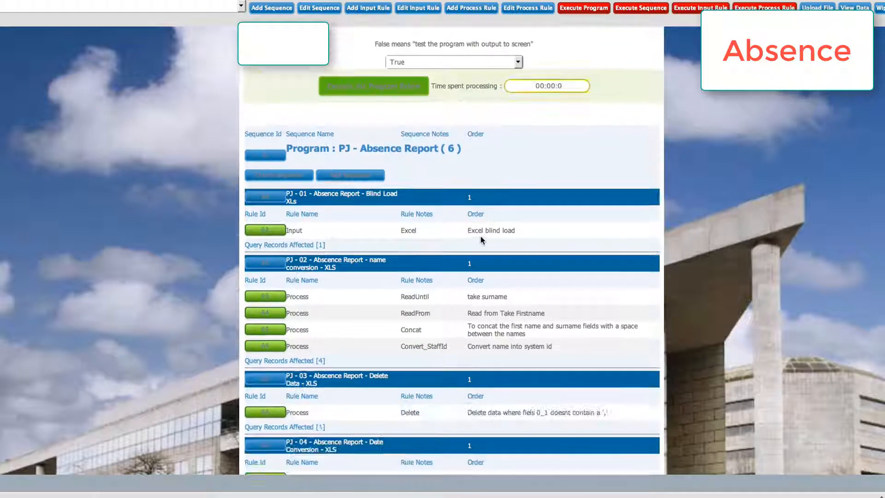
scroll(481, 239, down, 3)
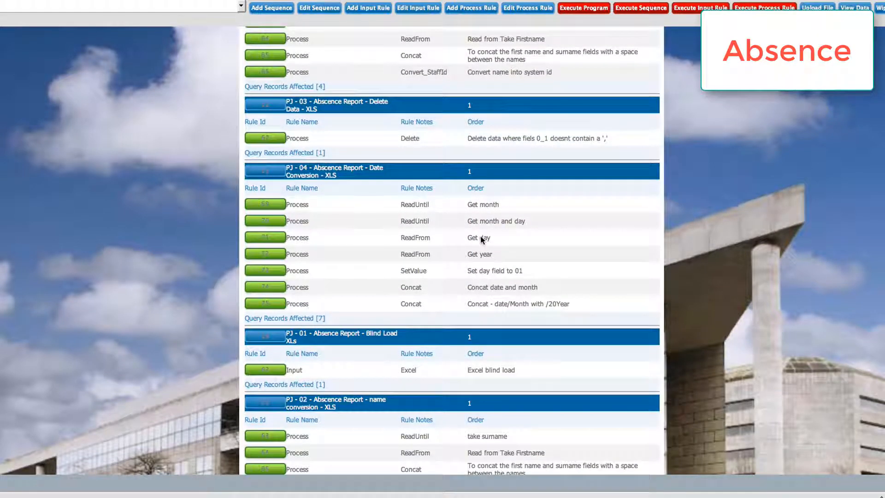
scroll(481, 239, down, 1)
scroll(481, 238, down, 3)
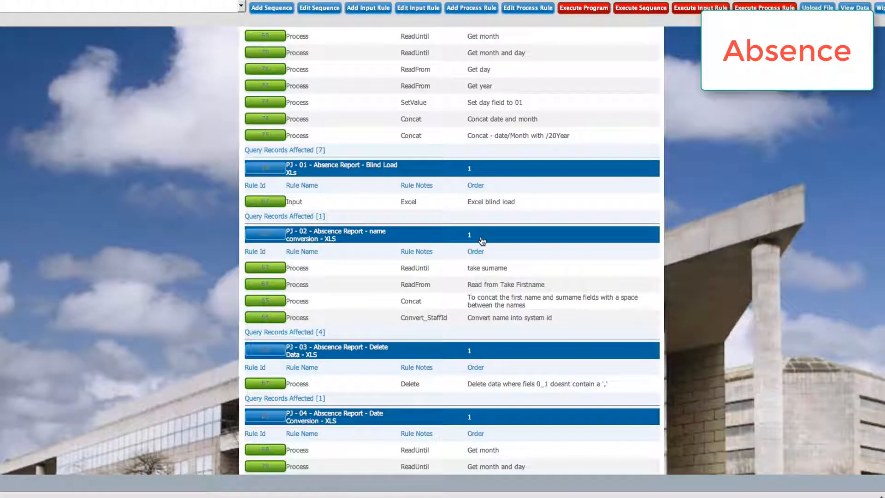
scroll(481, 239, down, 2)
scroll(480, 236, down, 3)
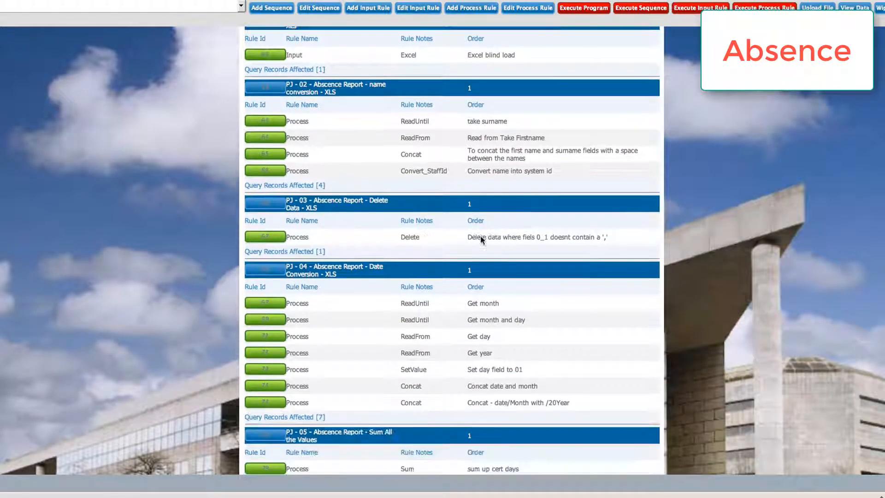
scroll(481, 239, down, 5)
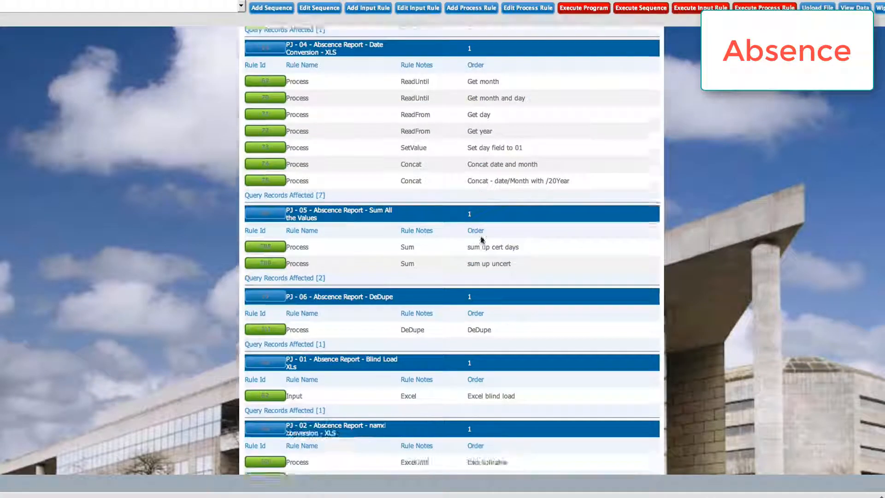
scroll(481, 239, down, 4)
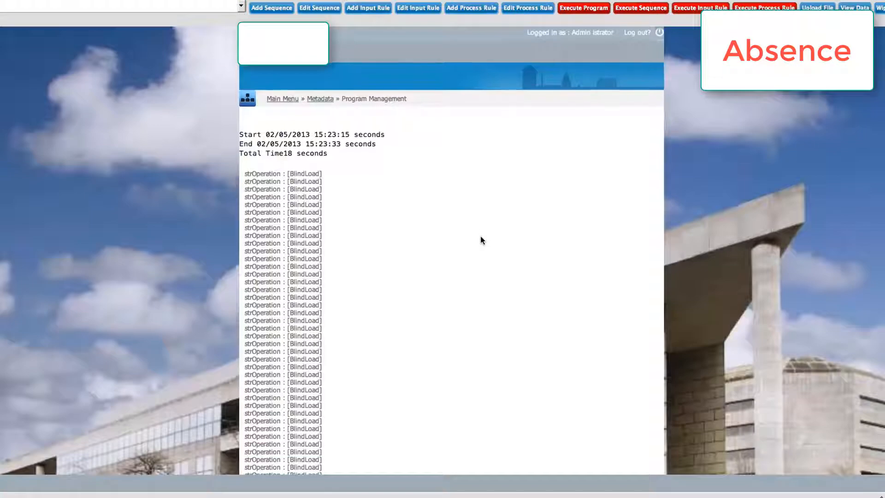
scroll(480, 240, down, 10)
scroll(480, 240, down, 15)
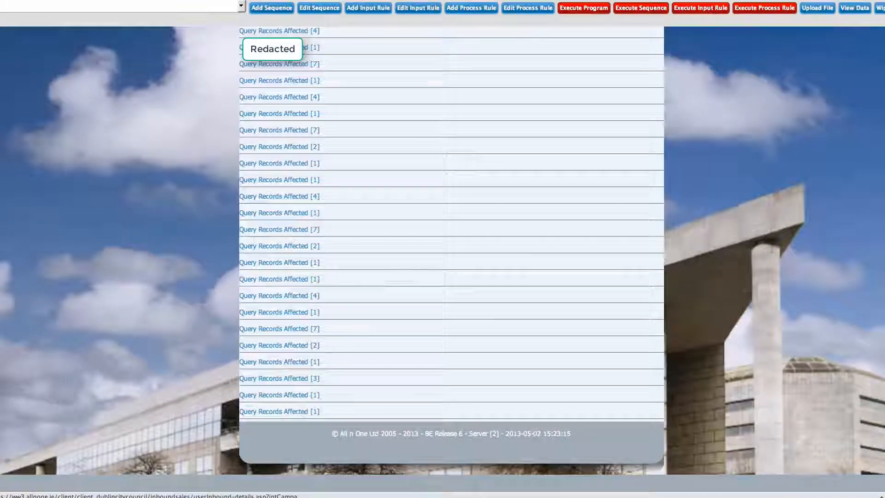
Reload the first Unified Campaign record and examine its Clock Balance, Absence and Infringement Report fields.
click(243, 31)
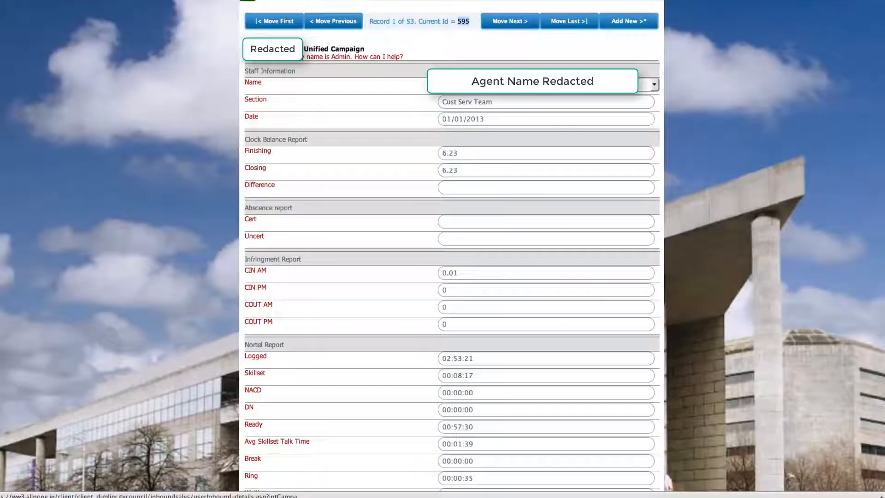
double_click(464, 21)
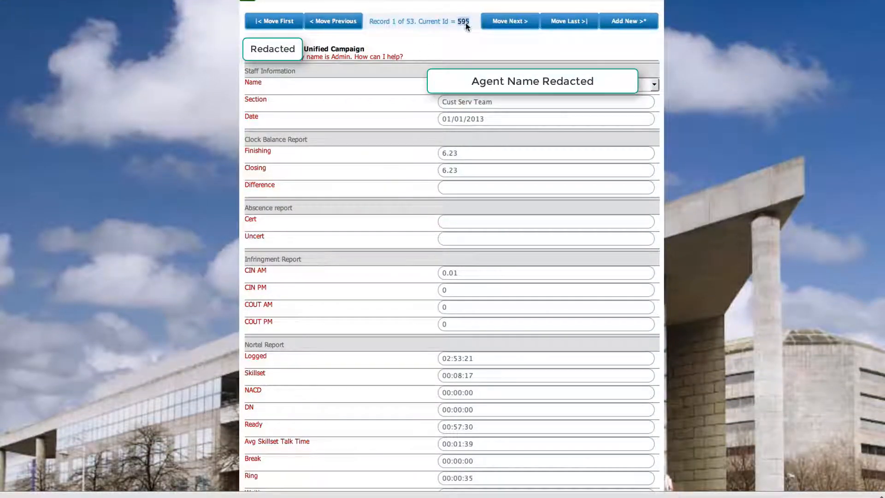
click(262, 21)
double_click(463, 21)
click(453, 218)
click(458, 152)
click(455, 289)
click(453, 307)
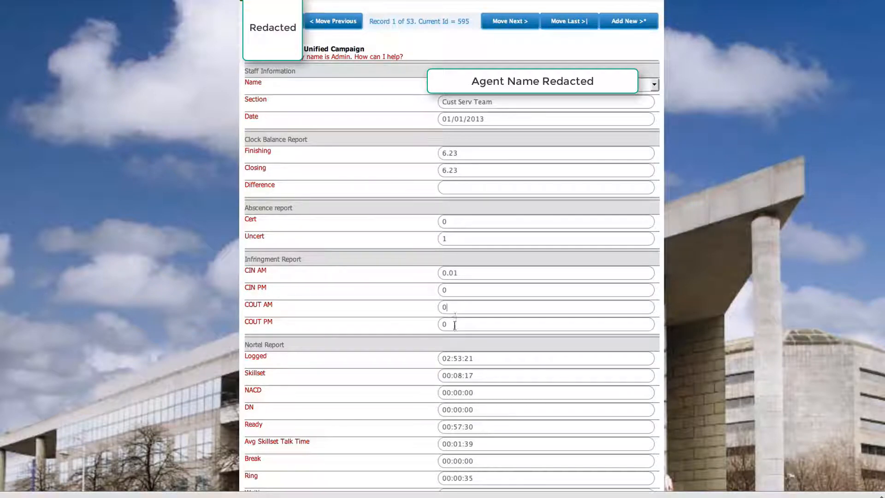
Review the record's Nortel Report fields and return to the first record of the Unified Campaign.
scroll(464, 316, down, 10)
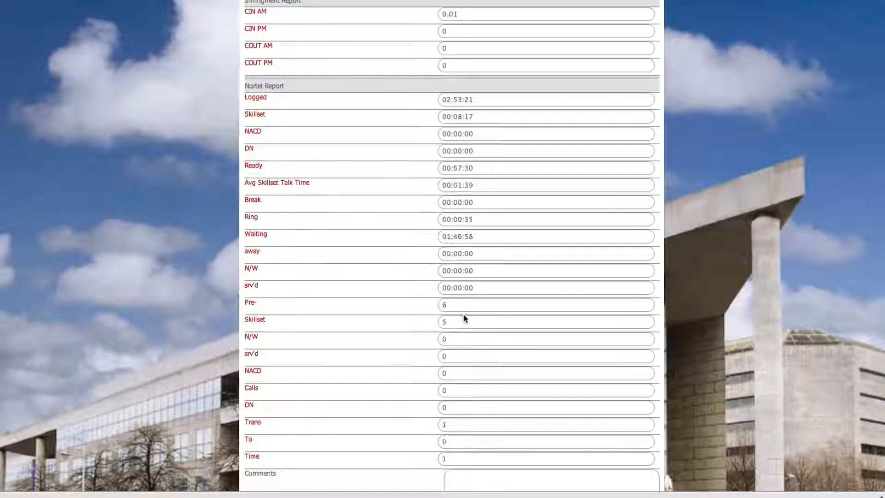
scroll(464, 316, up, 13)
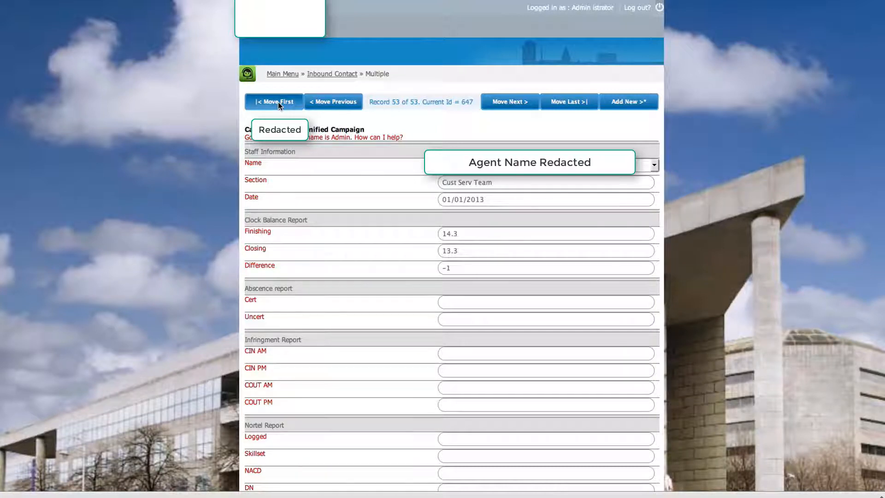
click(278, 102)
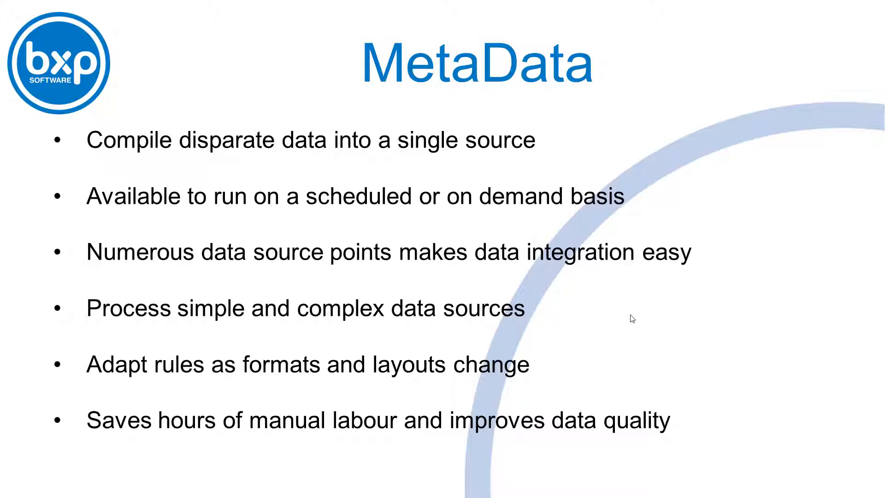
click(632, 319)
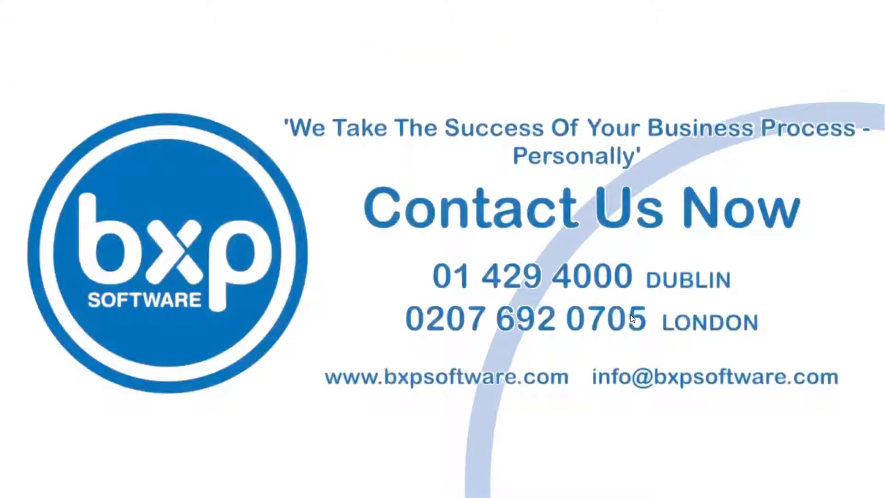